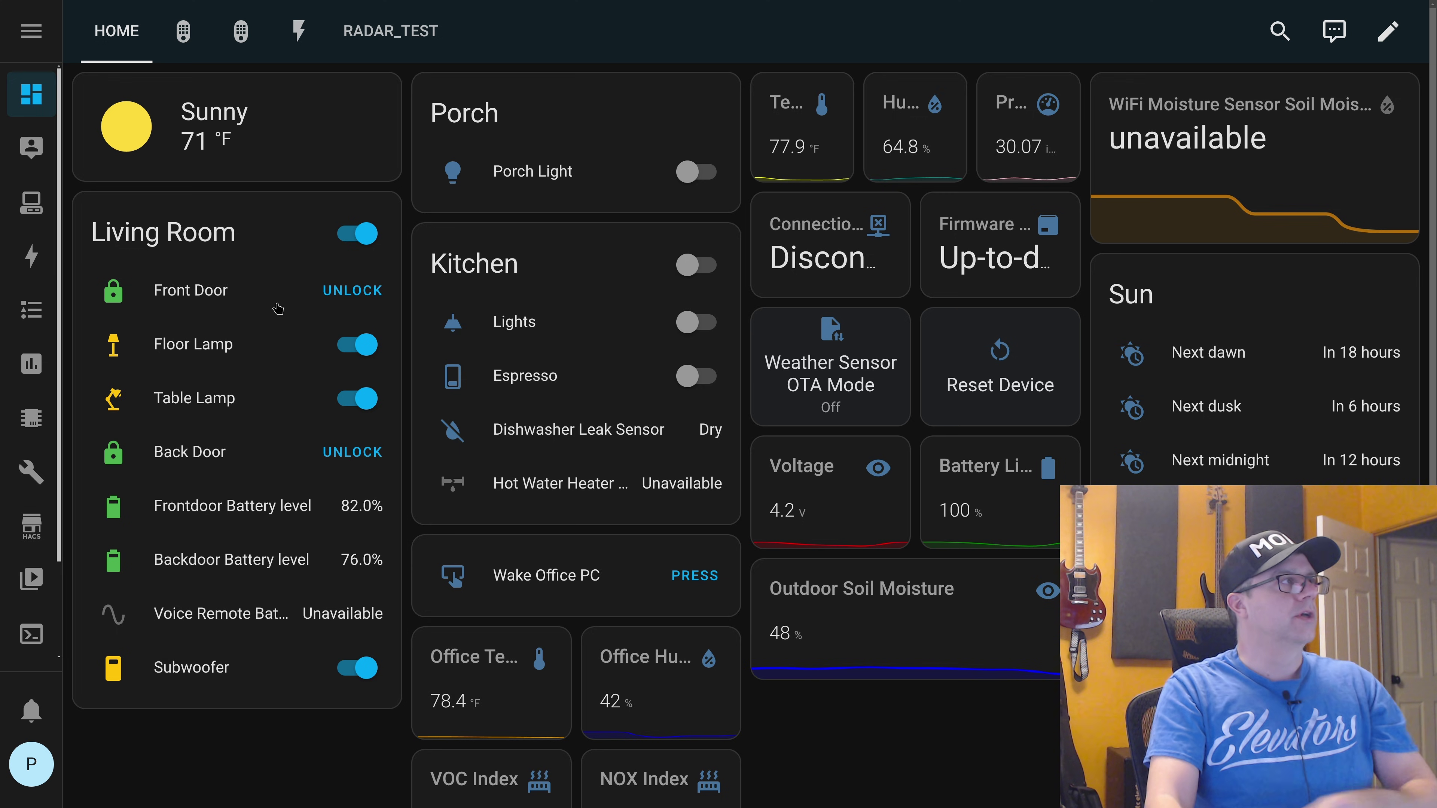
- From Settings > Automations & scenes, create a new empty automation and list trigger types
{"action": "scroll", "coordinate": [48, 505], "scroll_direction": "down", "scroll_amount": 3}
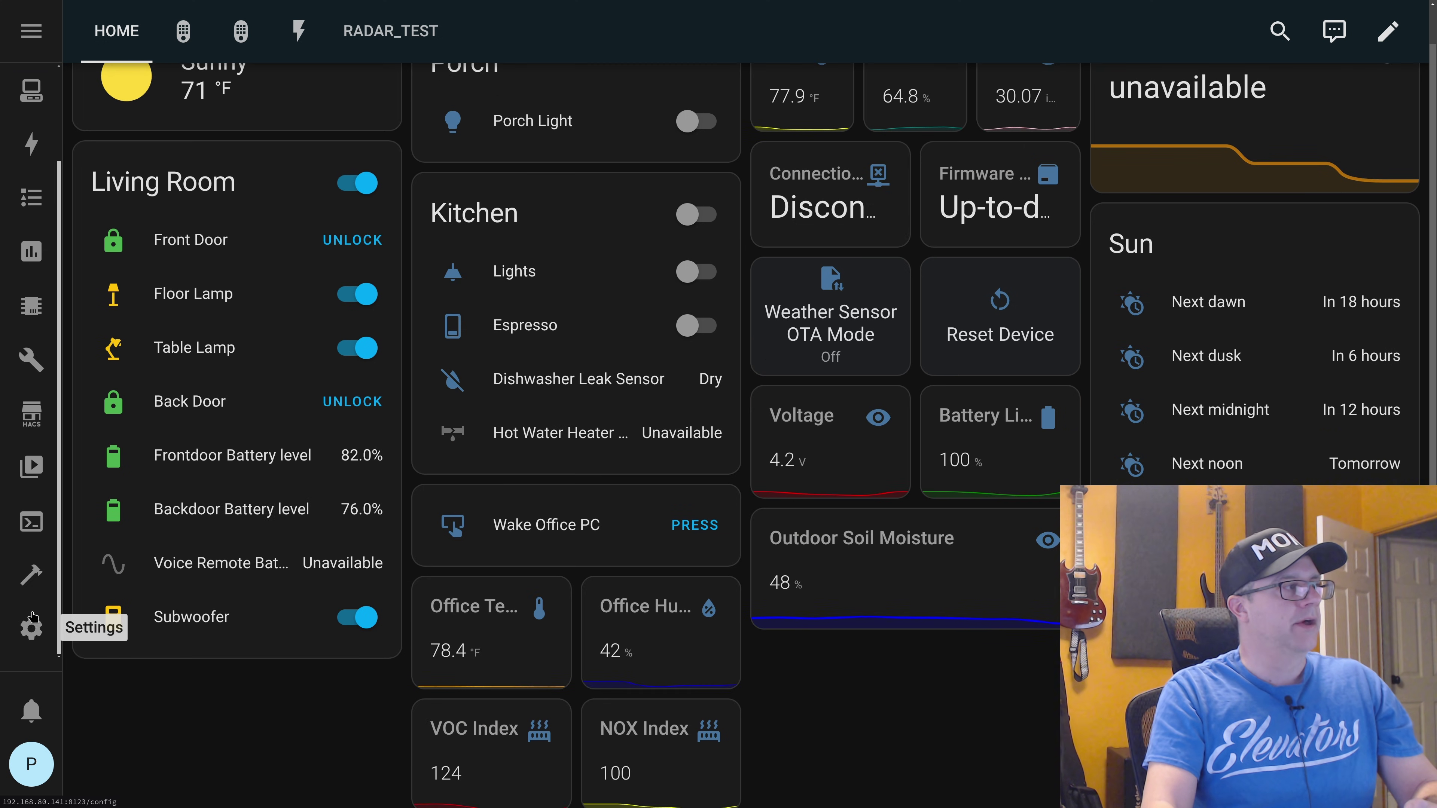
{"action": "left_click", "coordinate": [31, 628]}
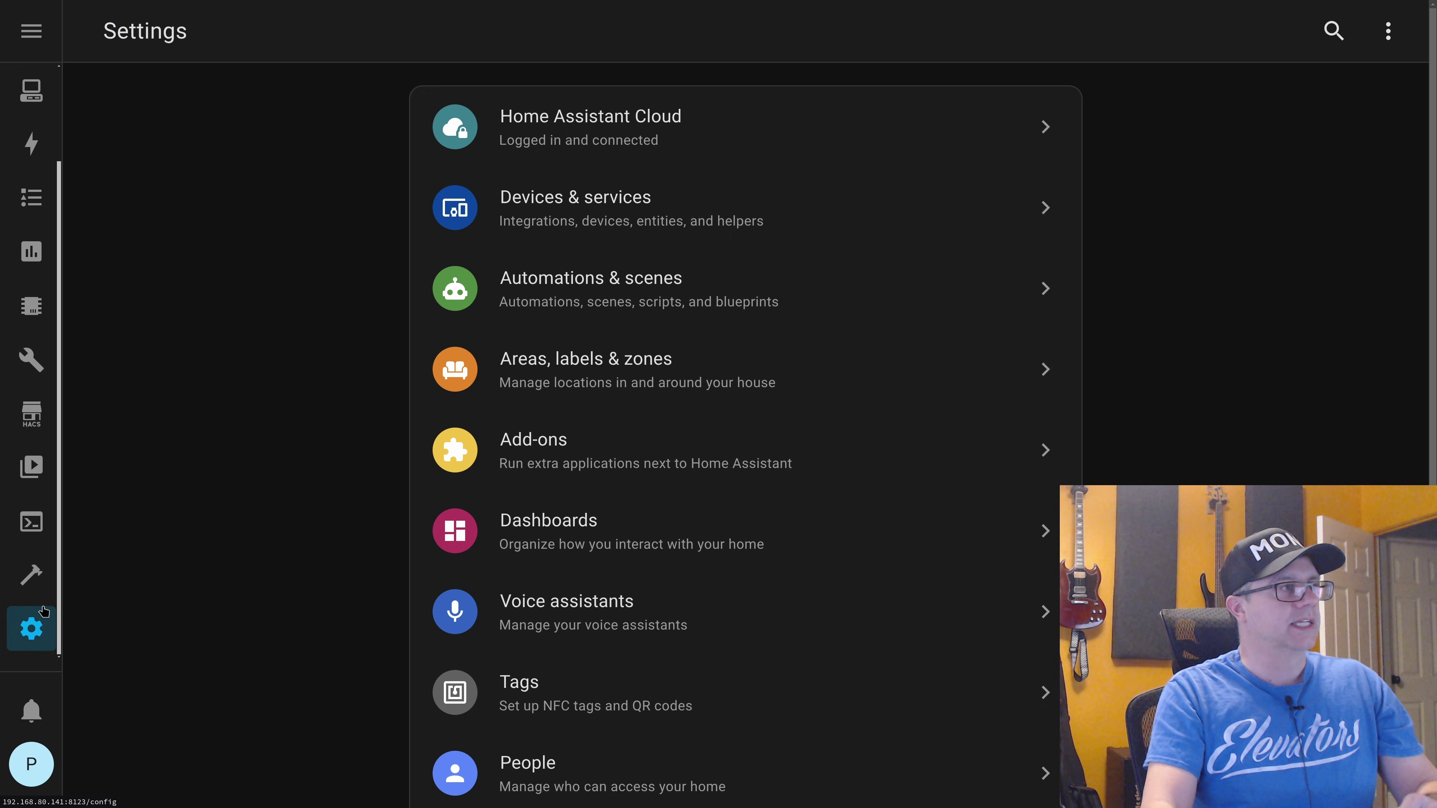
{"action": "left_click", "coordinate": [616, 303]}
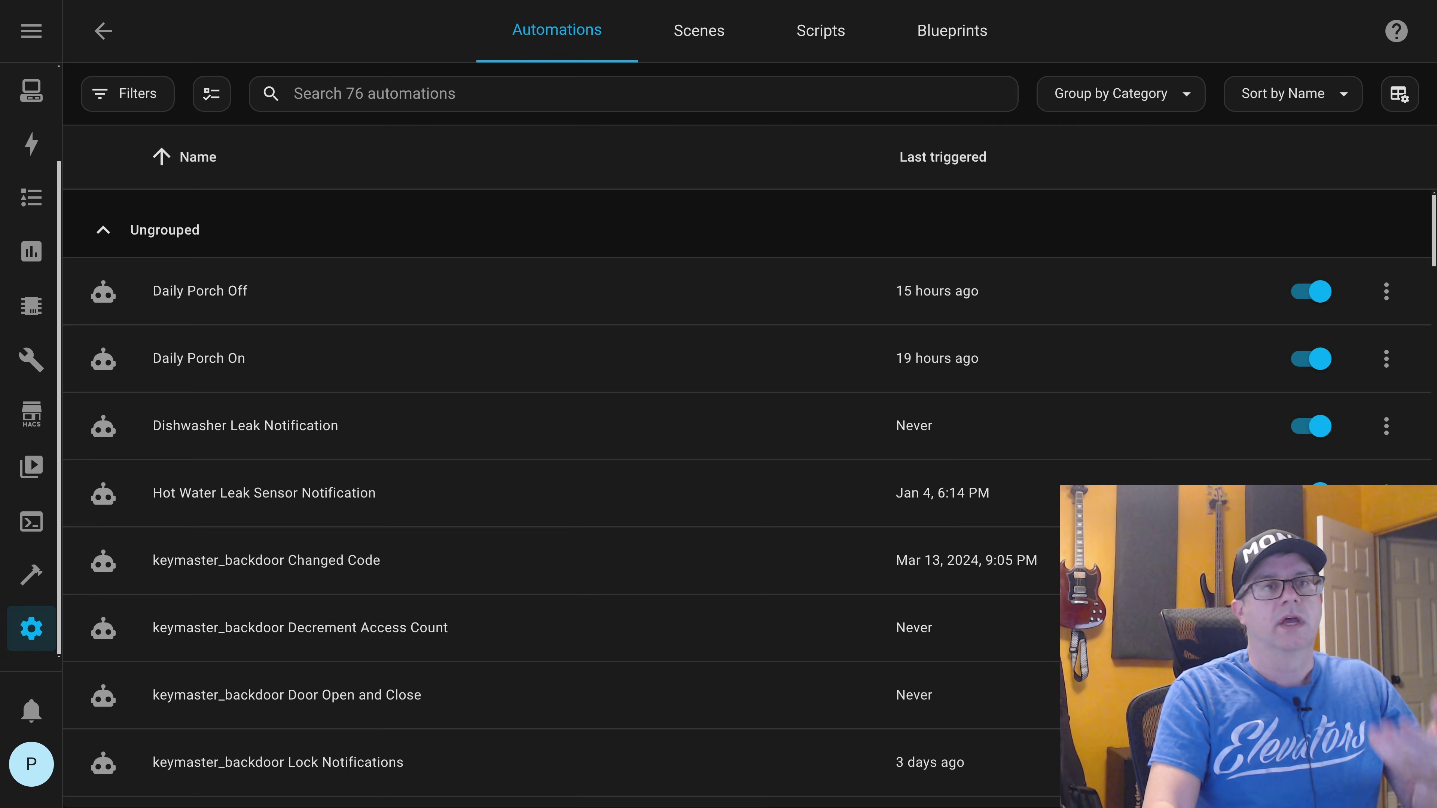
{"action": "left_click", "coordinate": [1346, 775]}
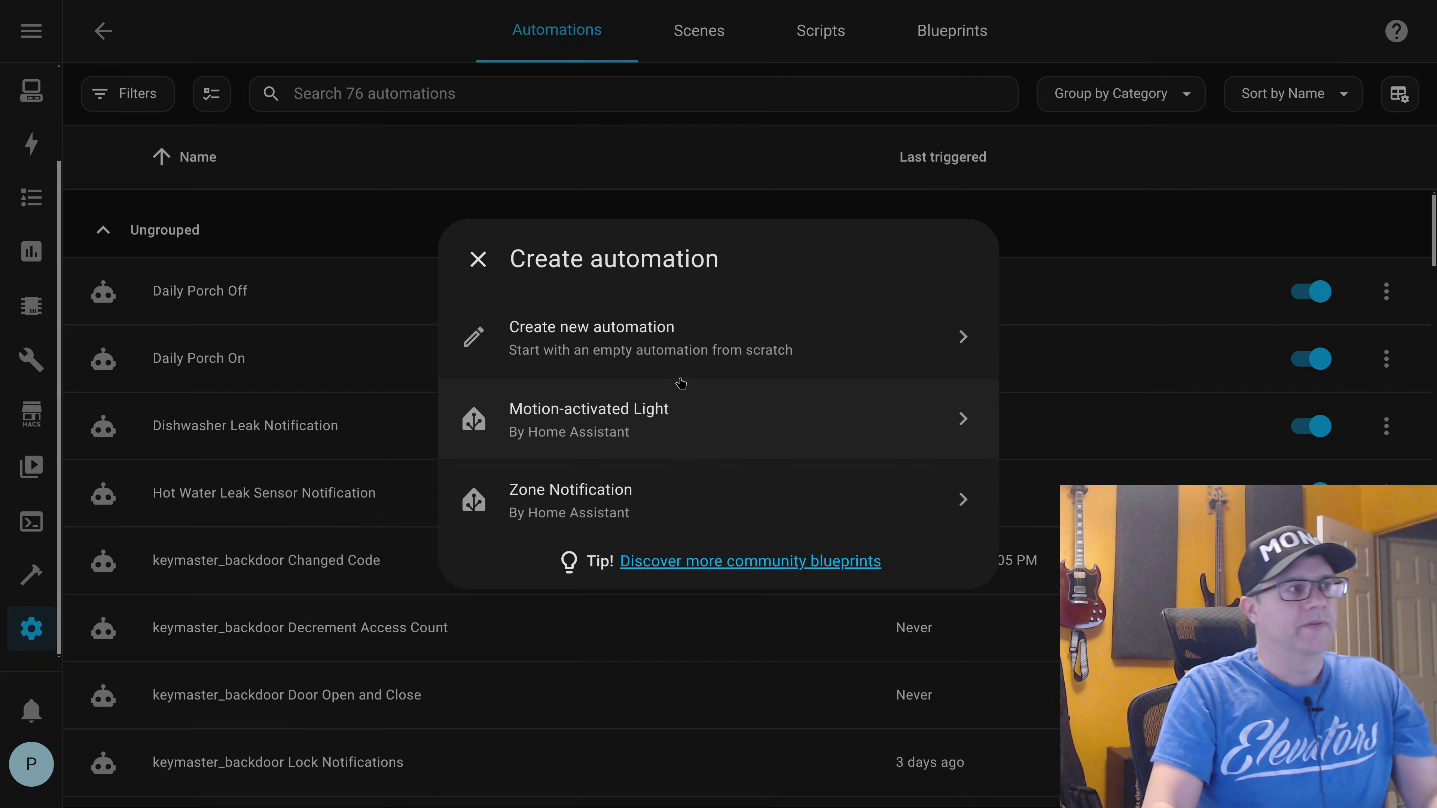
{"action": "left_click", "coordinate": [685, 343]}
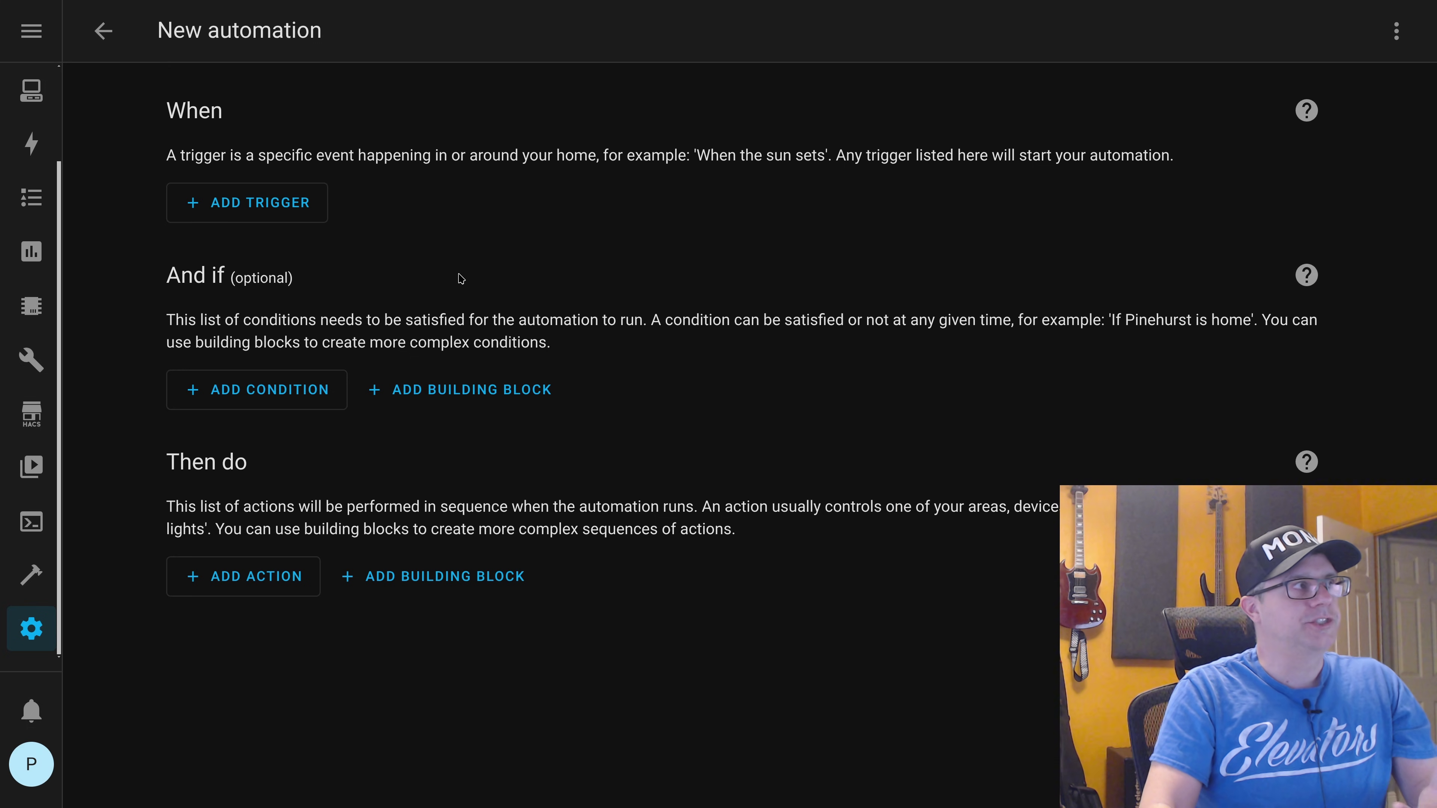
{"action": "left_click", "coordinate": [259, 204]}
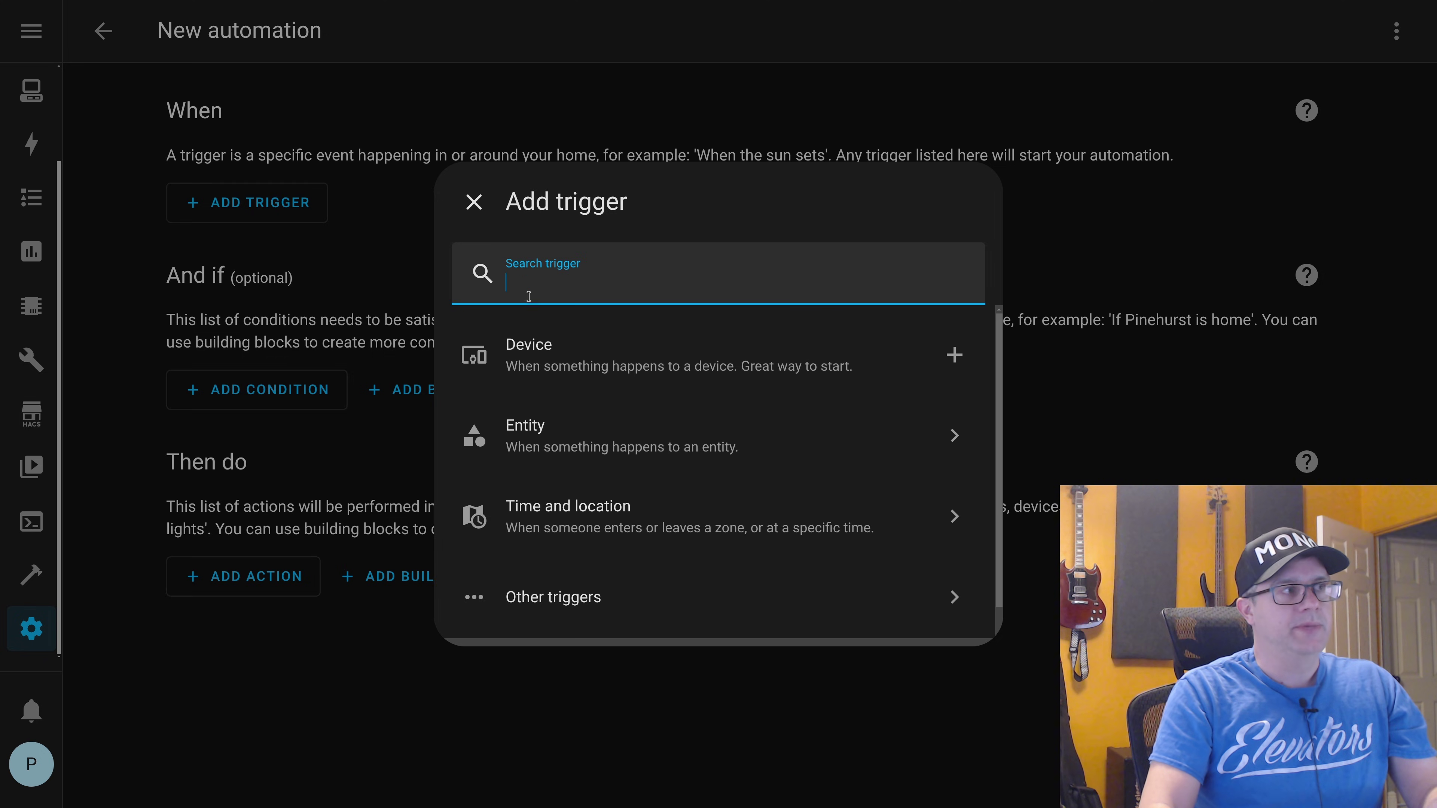
- Add an Entity State trigger: HA Voice PE Assist satellite changing from any state to Listening
{"action": "left_click", "coordinate": [540, 435]}
{"action": "left_click", "coordinate": [546, 436]}
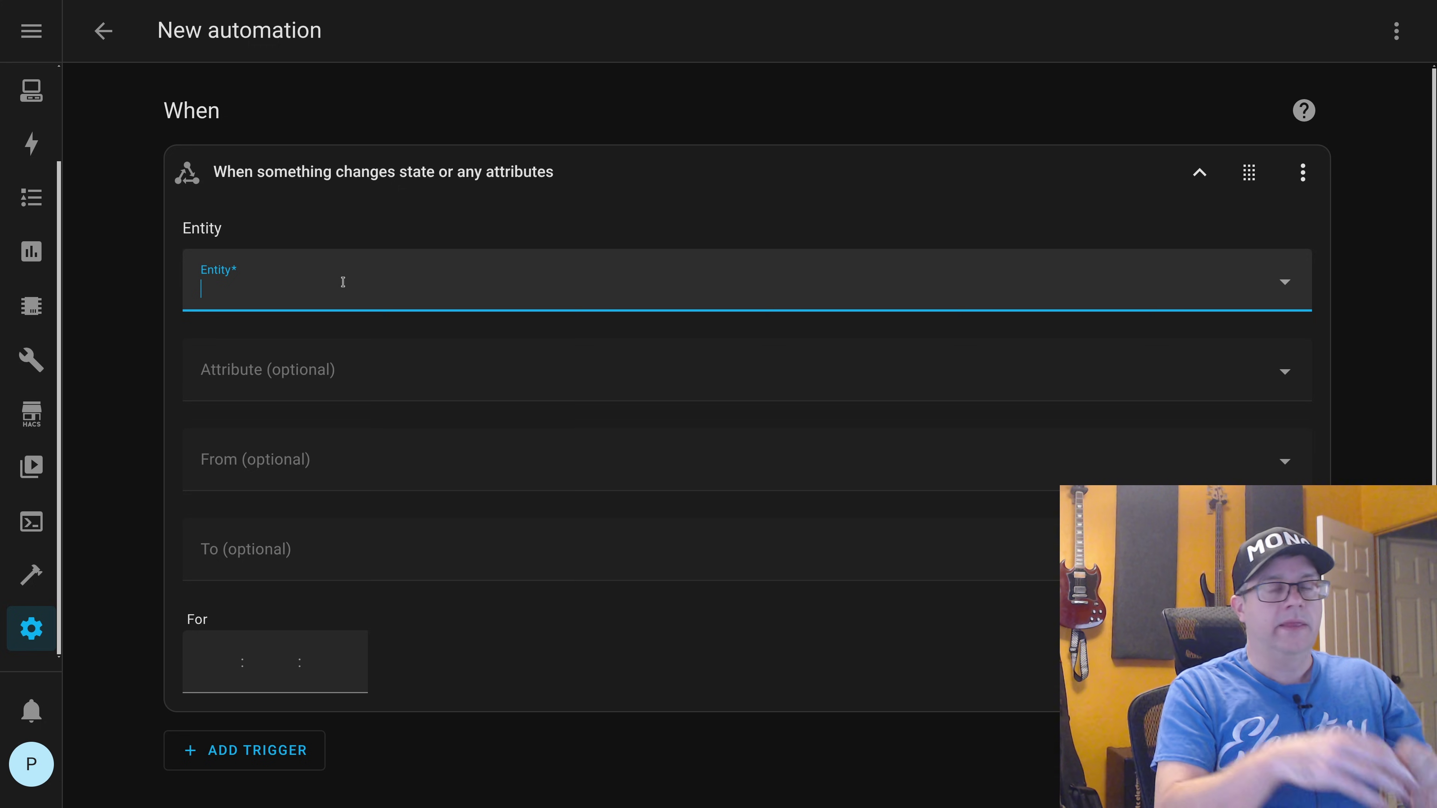
{"action": "type", "text": "a"}
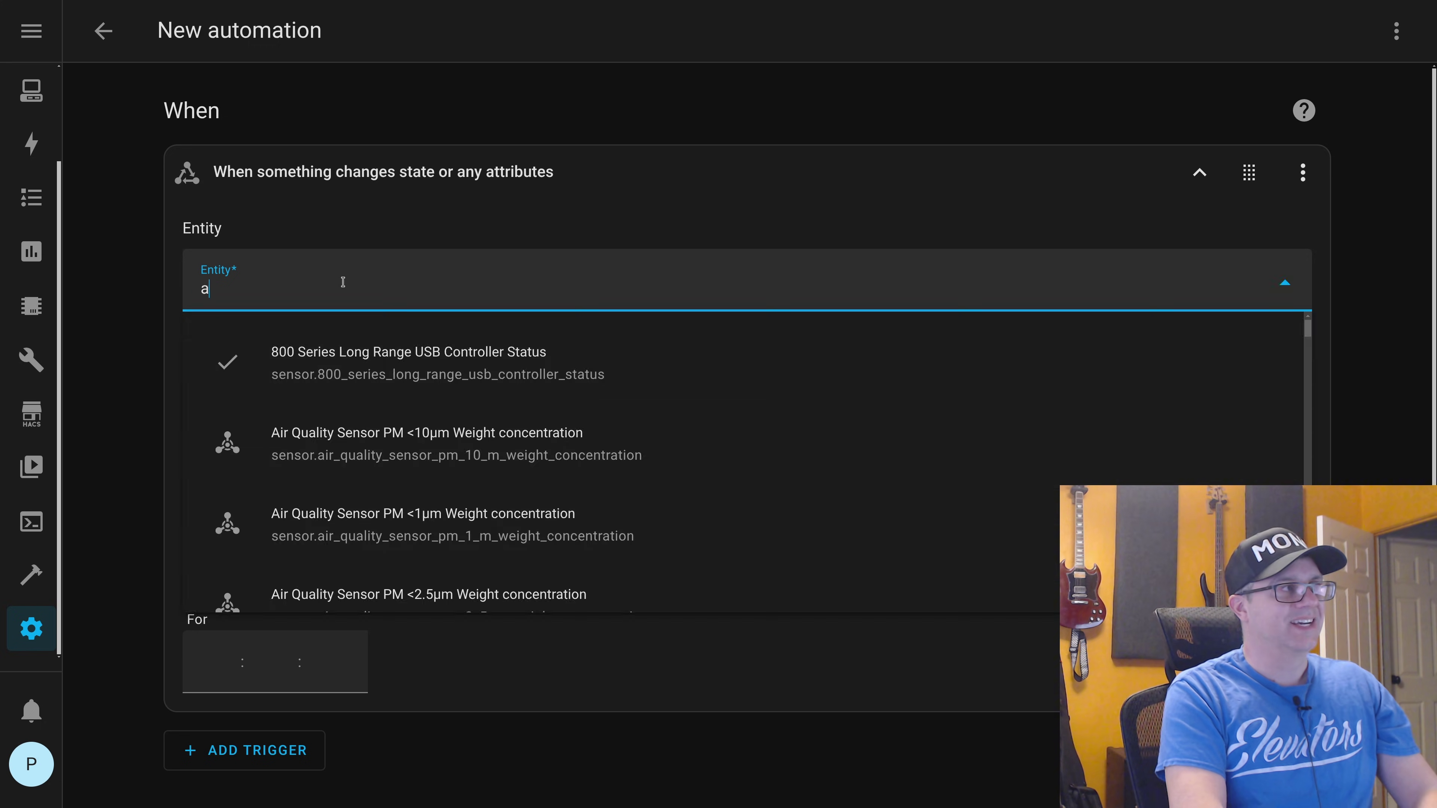
{"action": "type", "text": "ssist_sa"}
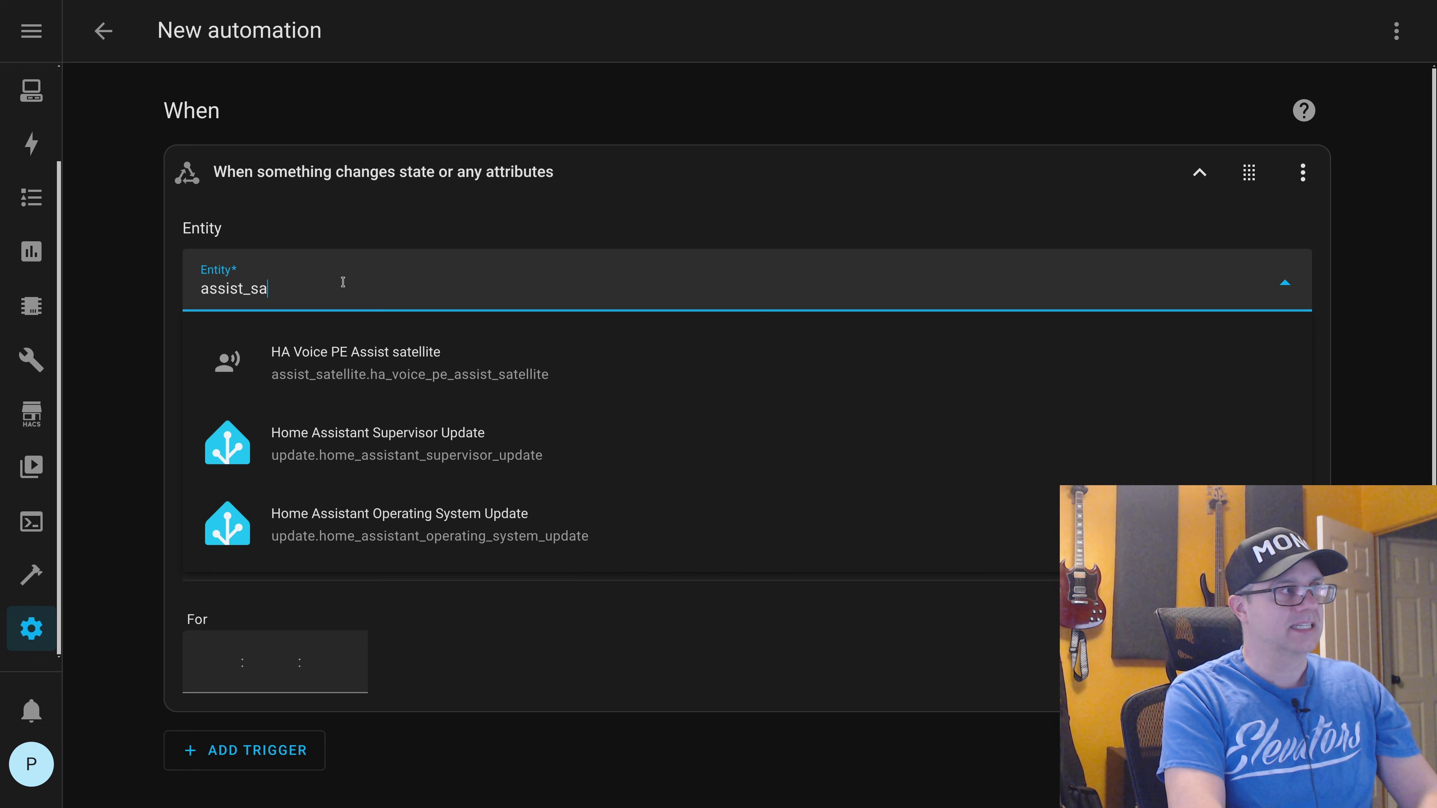
{"action": "left_click", "coordinate": [450, 392]}
{"action": "left_click", "coordinate": [368, 543]}
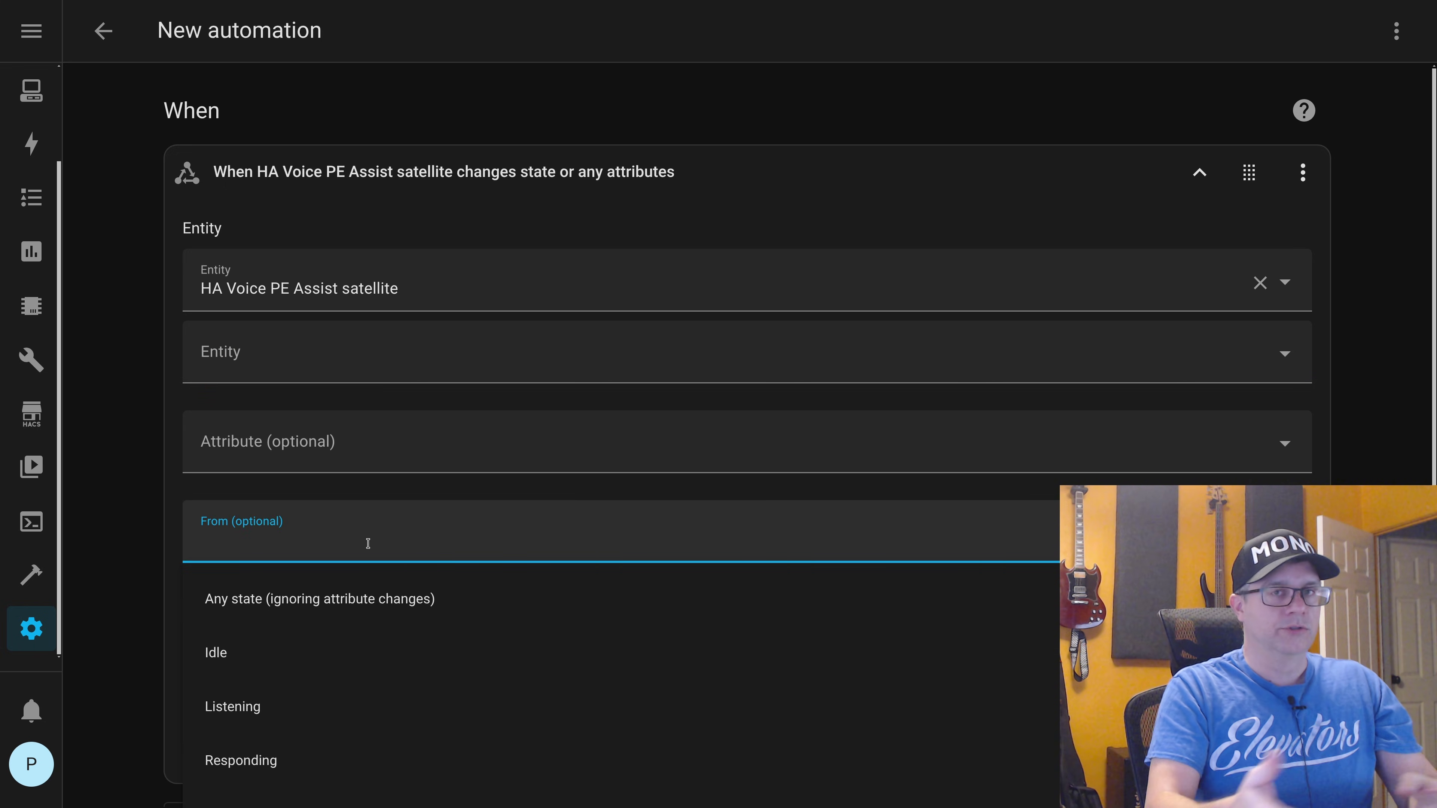
{"action": "left_click", "coordinate": [387, 589]}
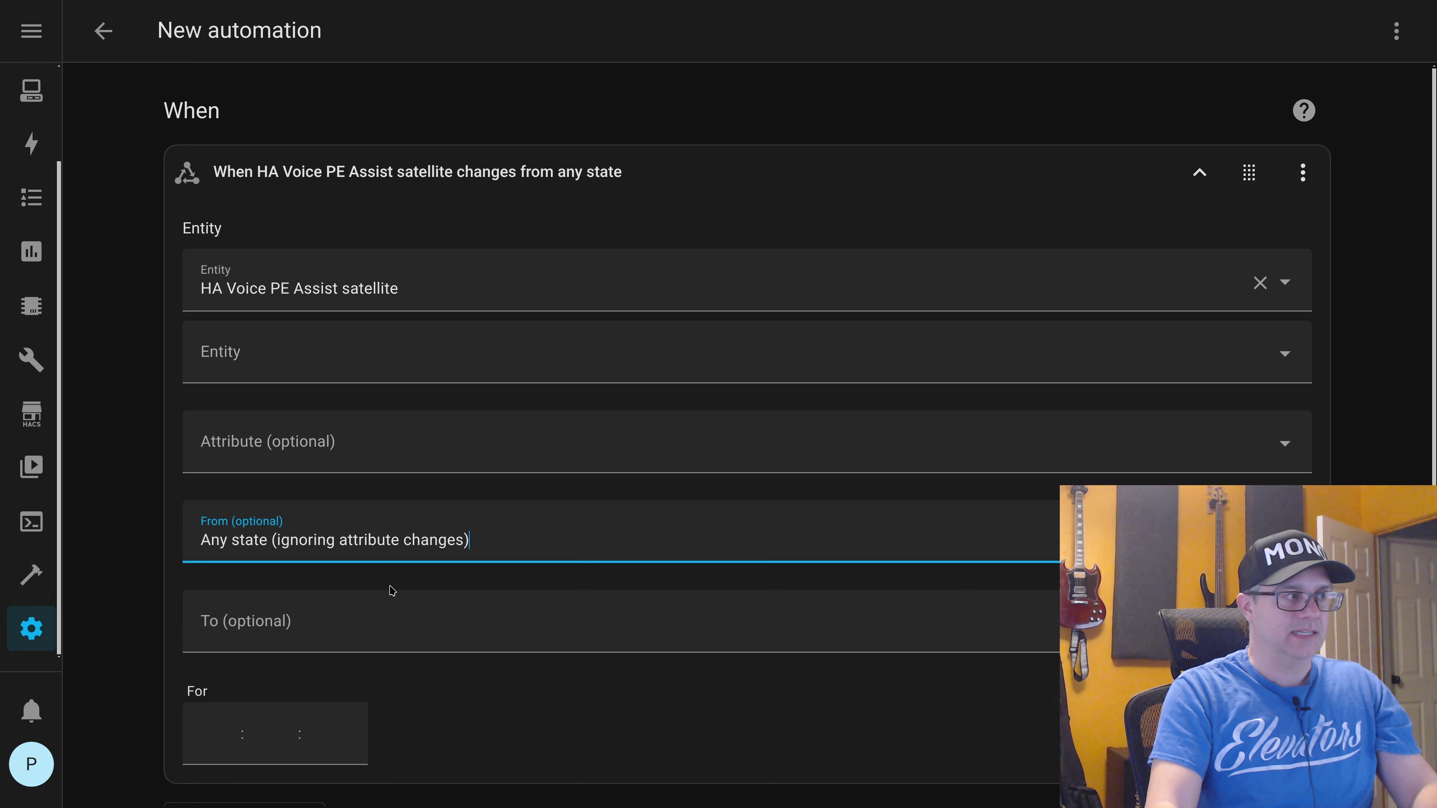
{"action": "left_click", "coordinate": [363, 630]}
{"action": "left_click", "coordinate": [277, 434]}
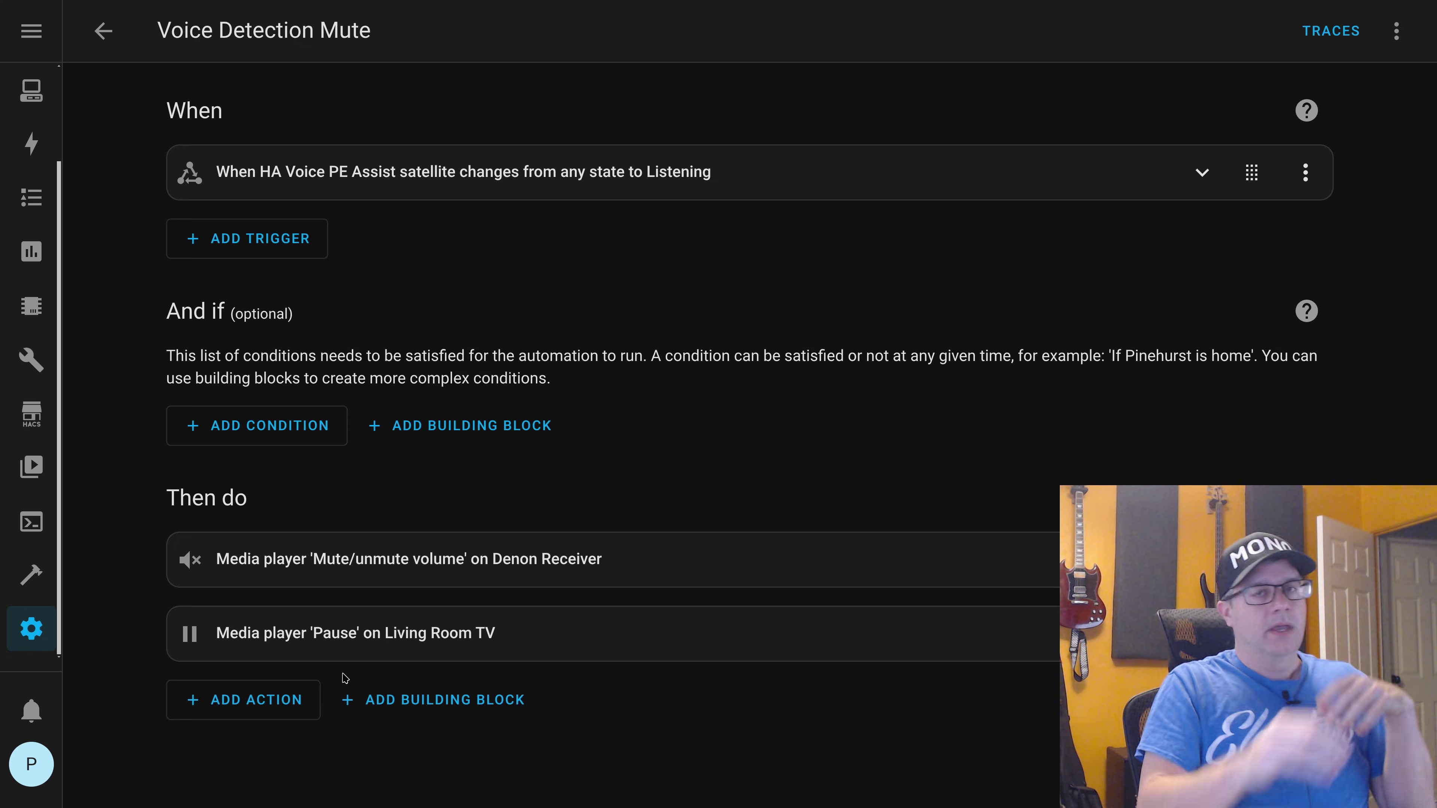
- Add a Media player 'Mute/unmute volume' action to the automation
{"action": "left_click", "coordinate": [306, 694]}
{"action": "scroll", "coordinate": [564, 459], "scroll_direction": "down", "scroll_amount": 5}
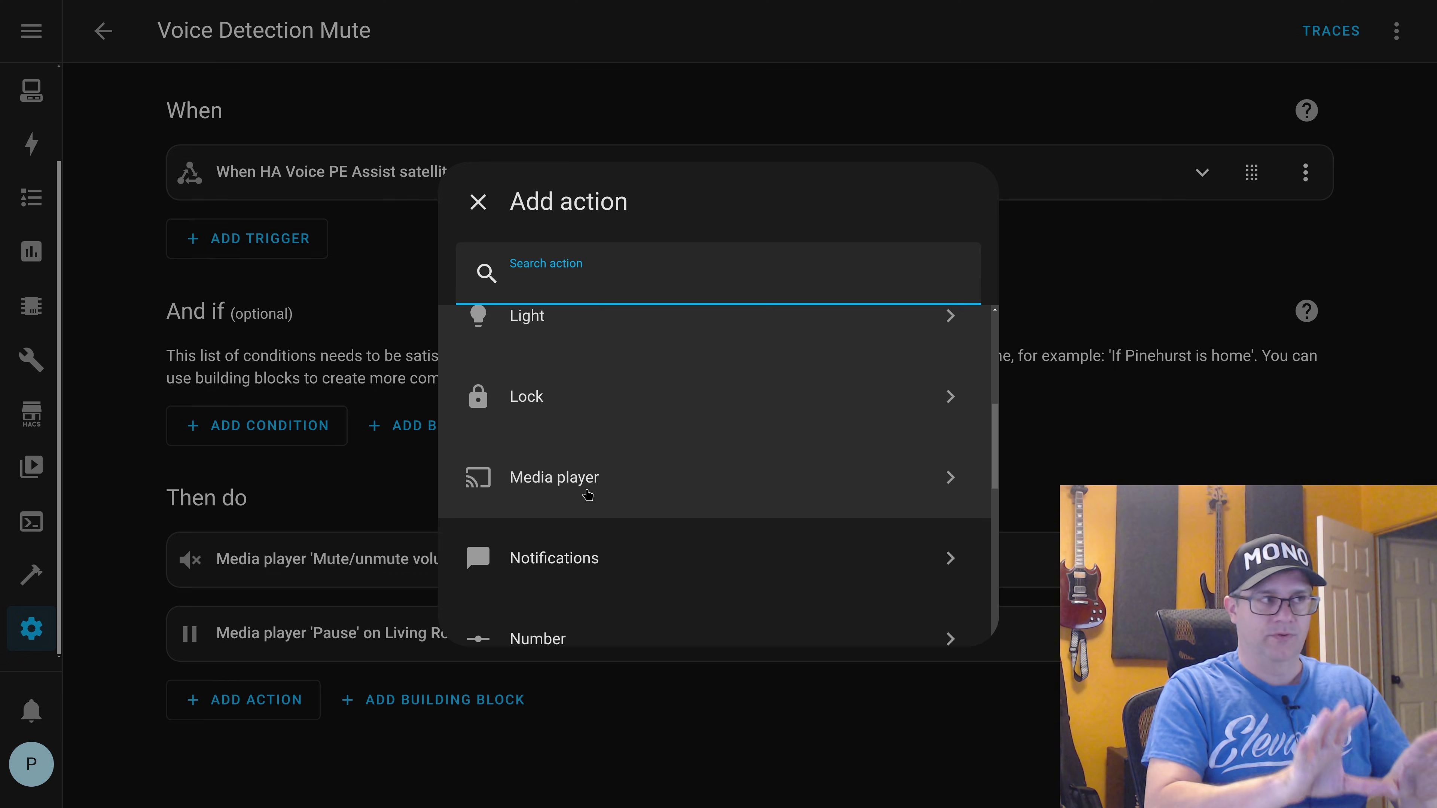
{"action": "left_click", "coordinate": [587, 495]}
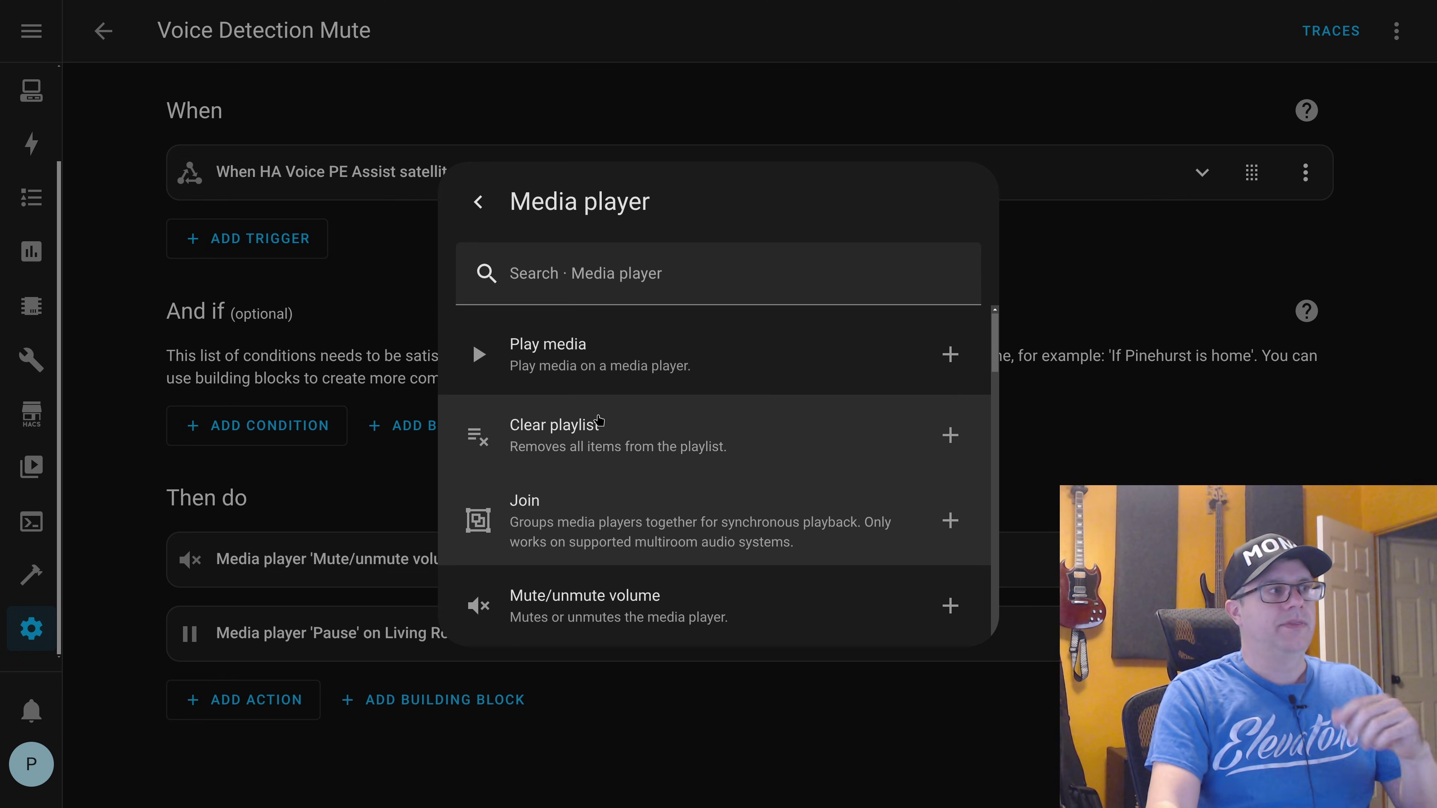
{"action": "scroll", "coordinate": [605, 427], "scroll_direction": "down", "scroll_amount": 1}
{"action": "scroll", "coordinate": [604, 427], "scroll_direction": "down", "scroll_amount": 2}
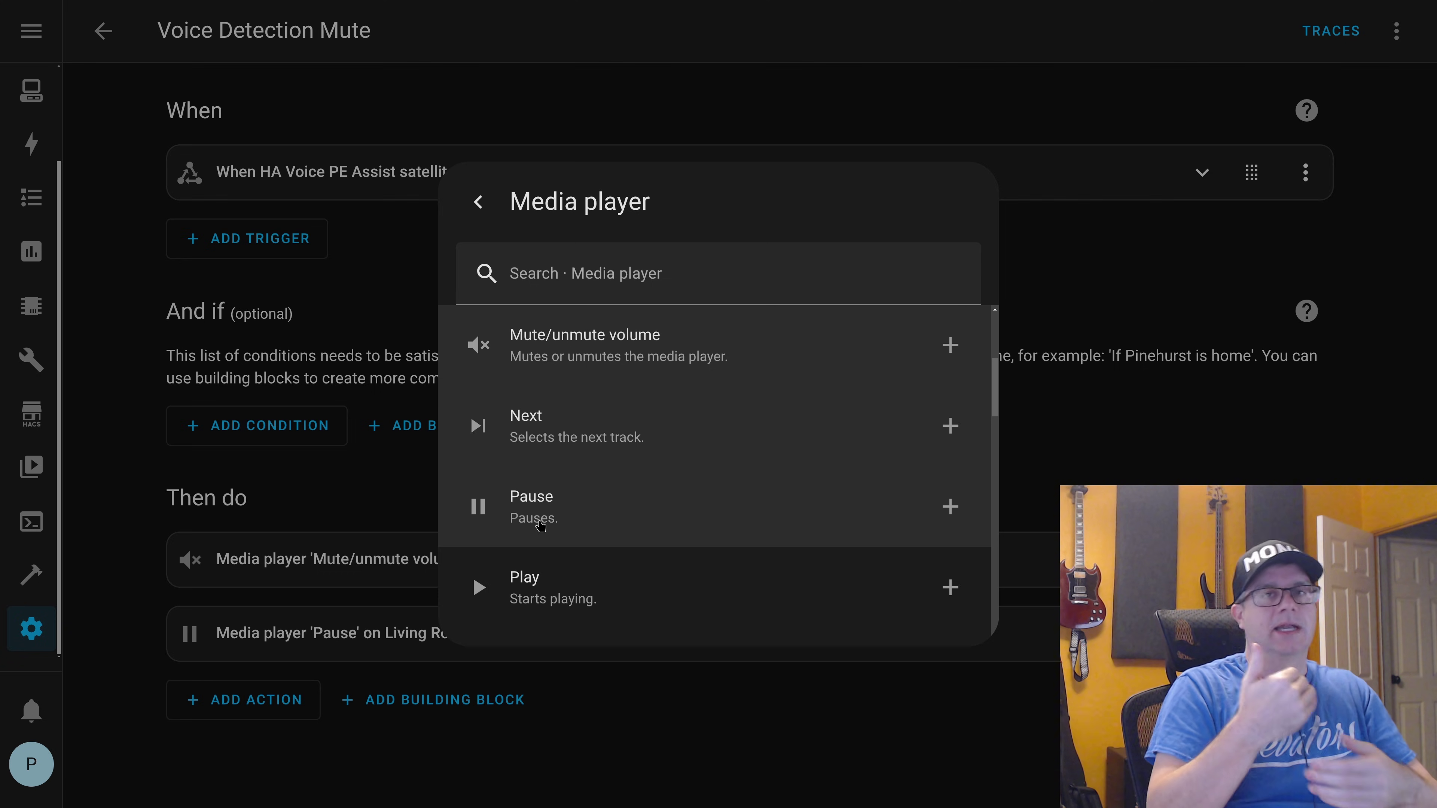
{"action": "left_click", "coordinate": [627, 361]}
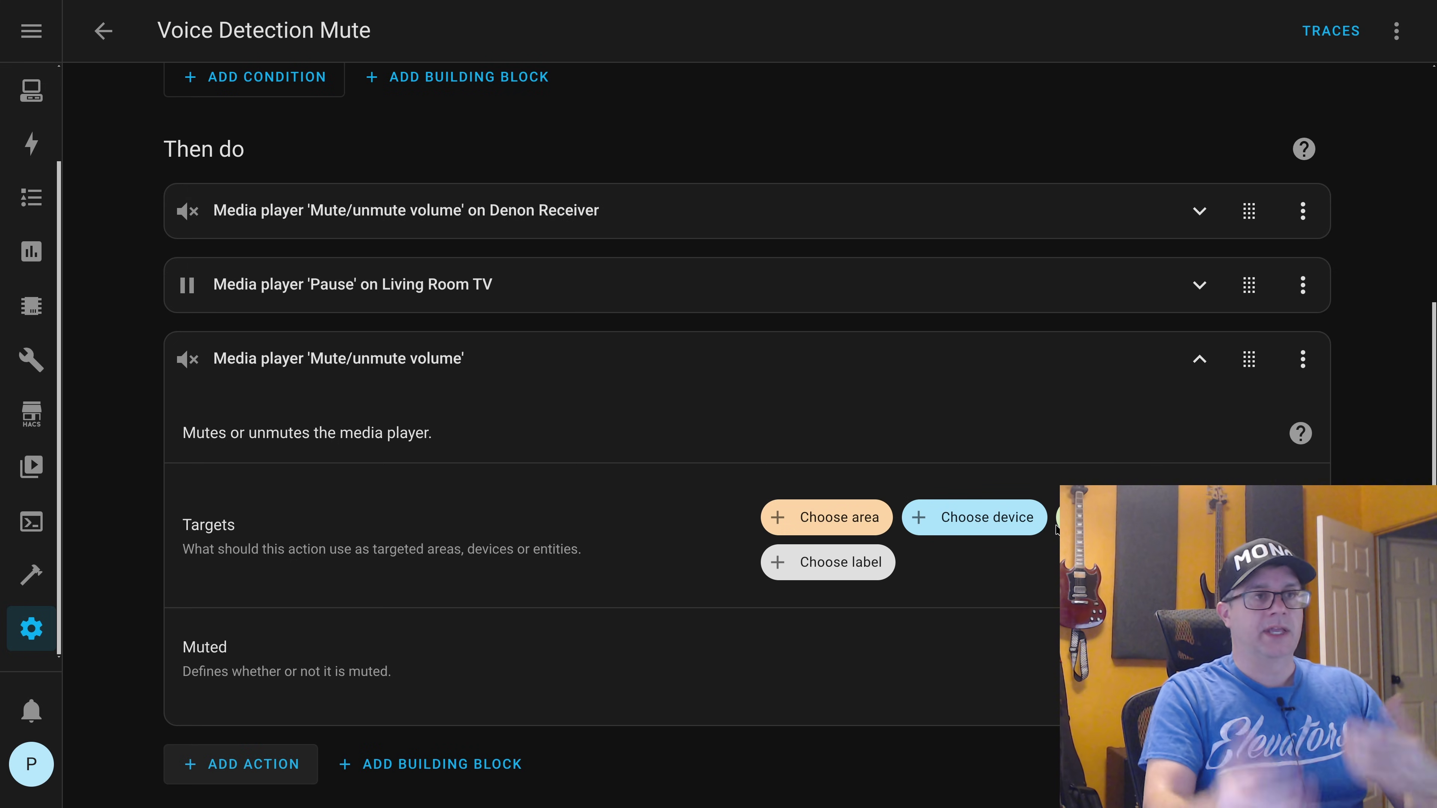
- Target the new Mute/unmute volume action at the Denon Receiver device
{"action": "left_click", "coordinate": [954, 520]}
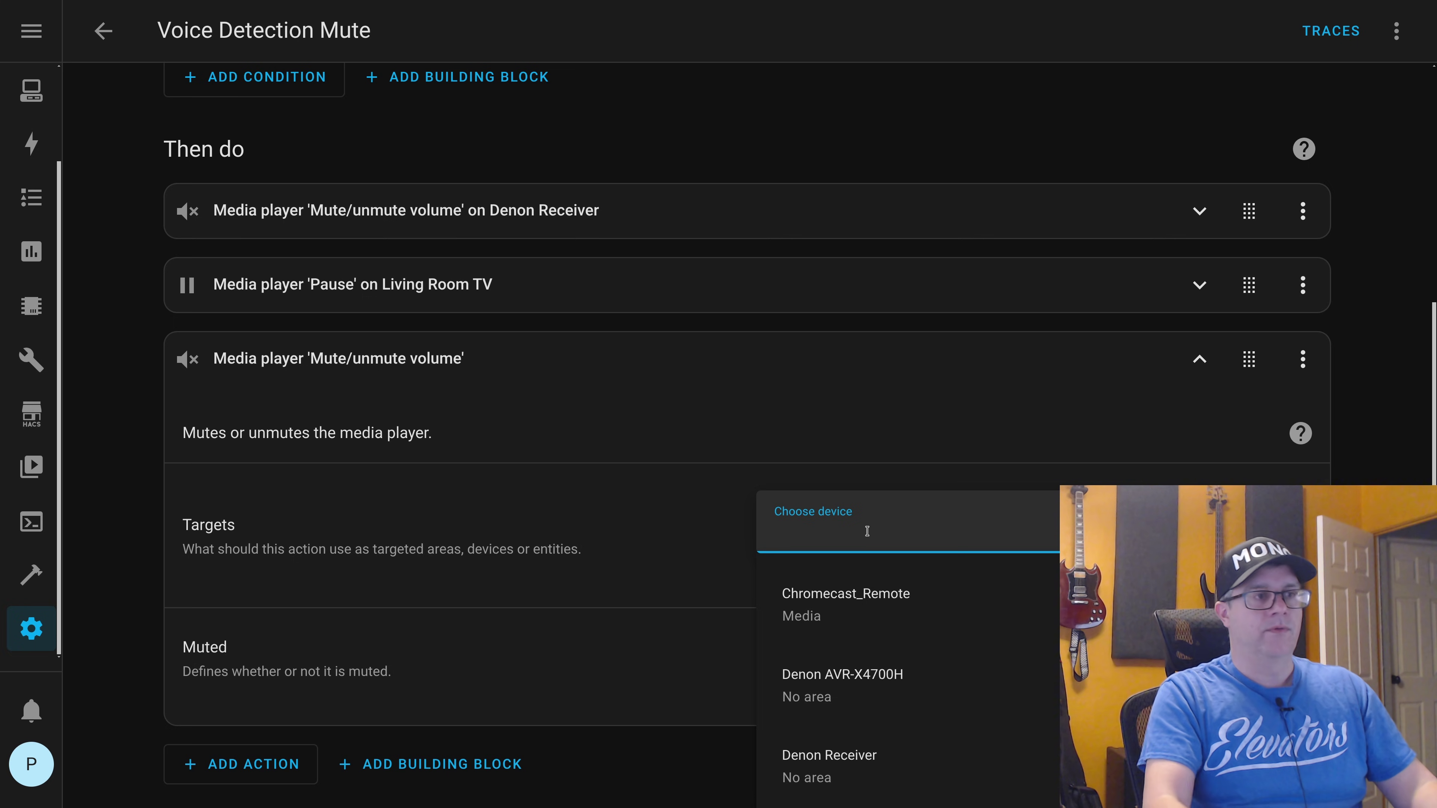
{"action": "left_click", "coordinate": [830, 771]}
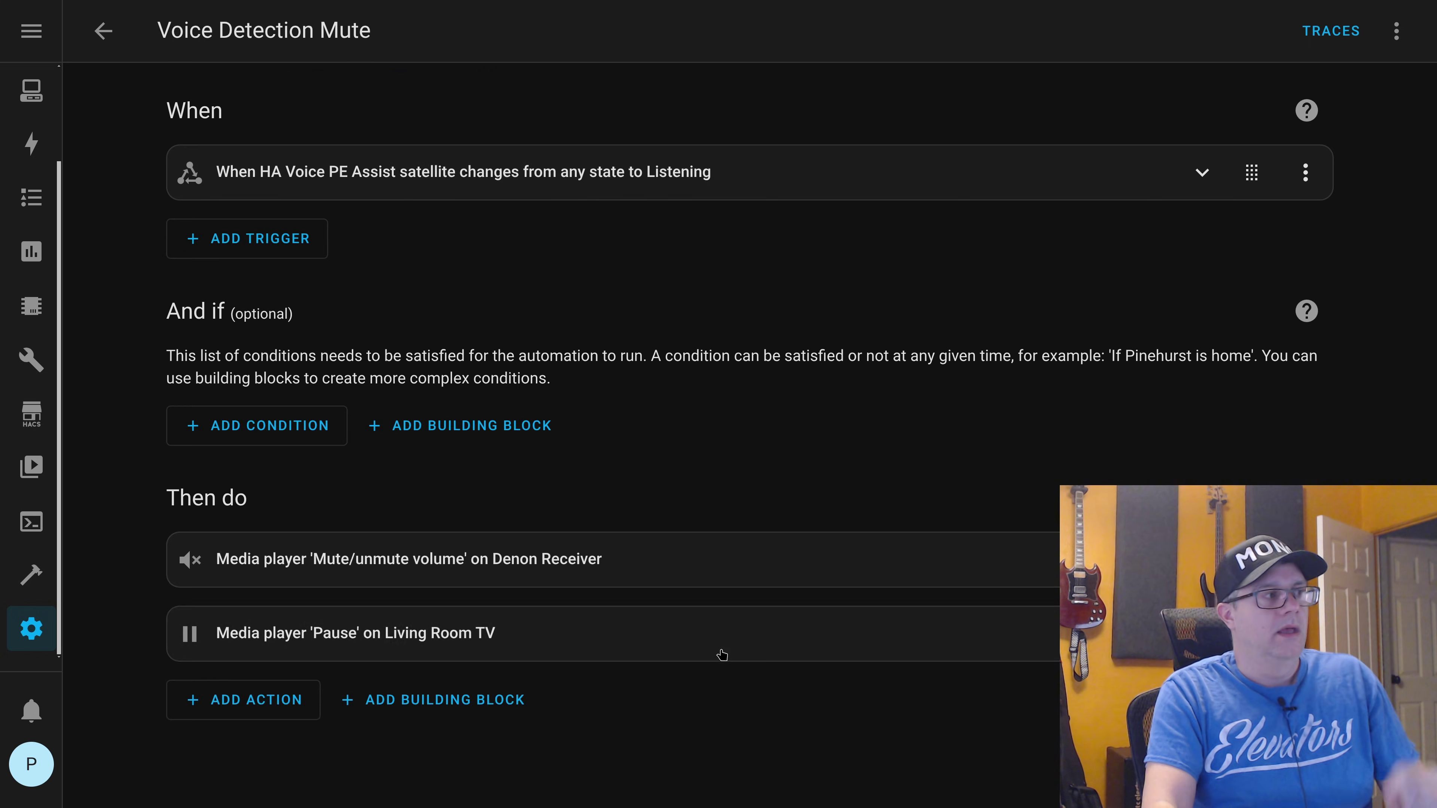
- Delete the duplicate Denon mute action and collapse the Living Room TV pause action
{"action": "left_click", "coordinate": [722, 651]}
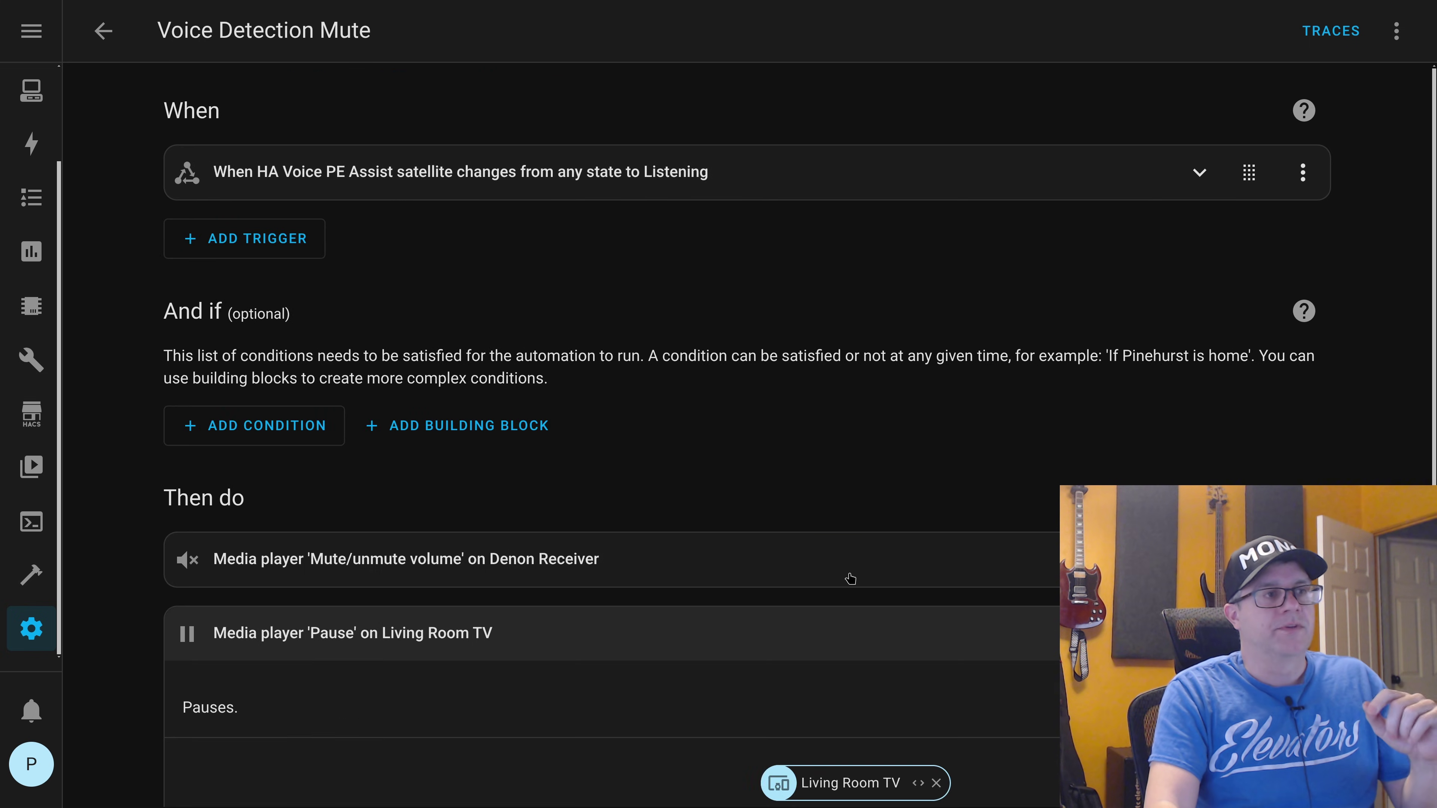
{"action": "scroll", "coordinate": [851, 577], "scroll_direction": "down", "scroll_amount": 4}
{"action": "scroll", "coordinate": [687, 537], "scroll_direction": "down", "scroll_amount": 1}
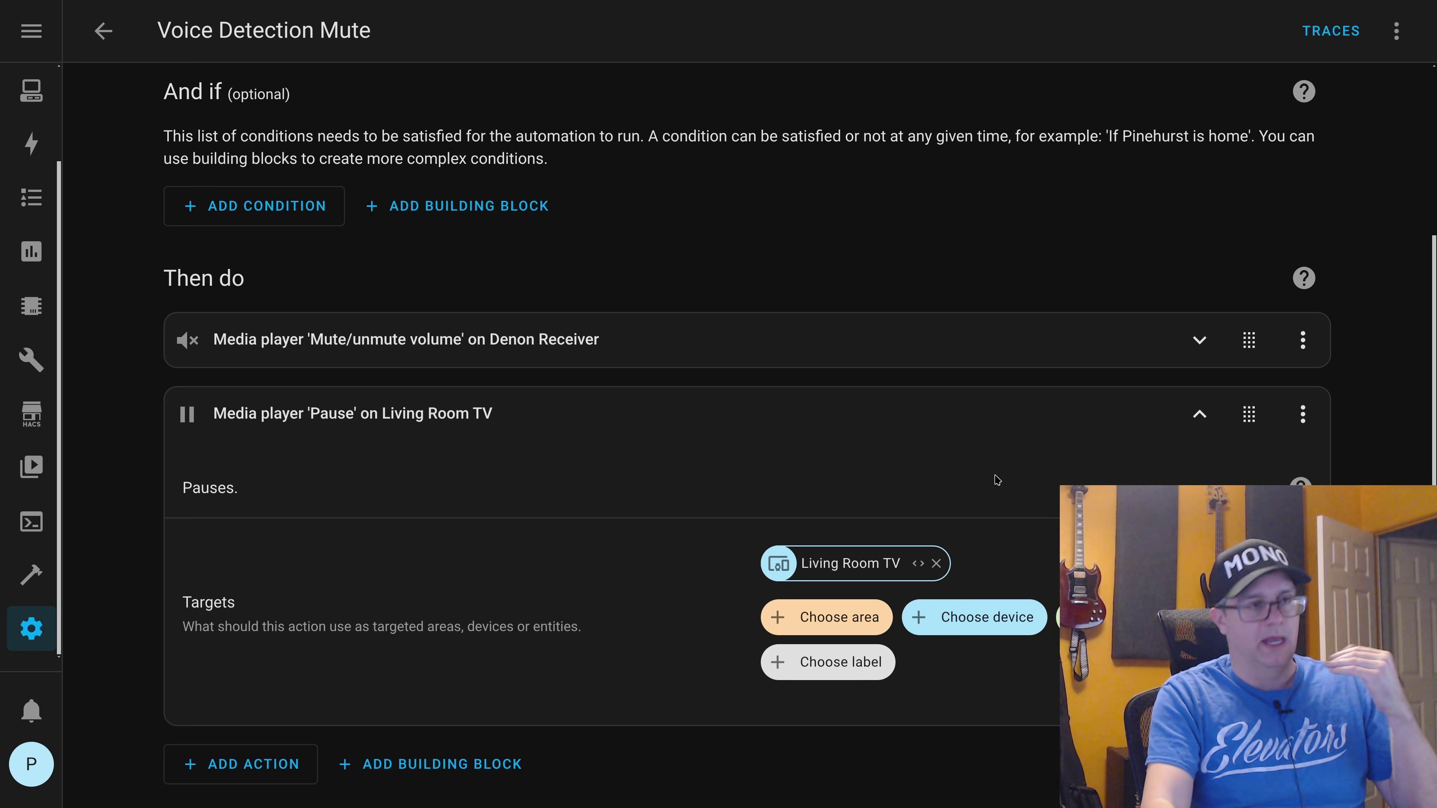
{"action": "left_click", "coordinate": [1199, 414]}
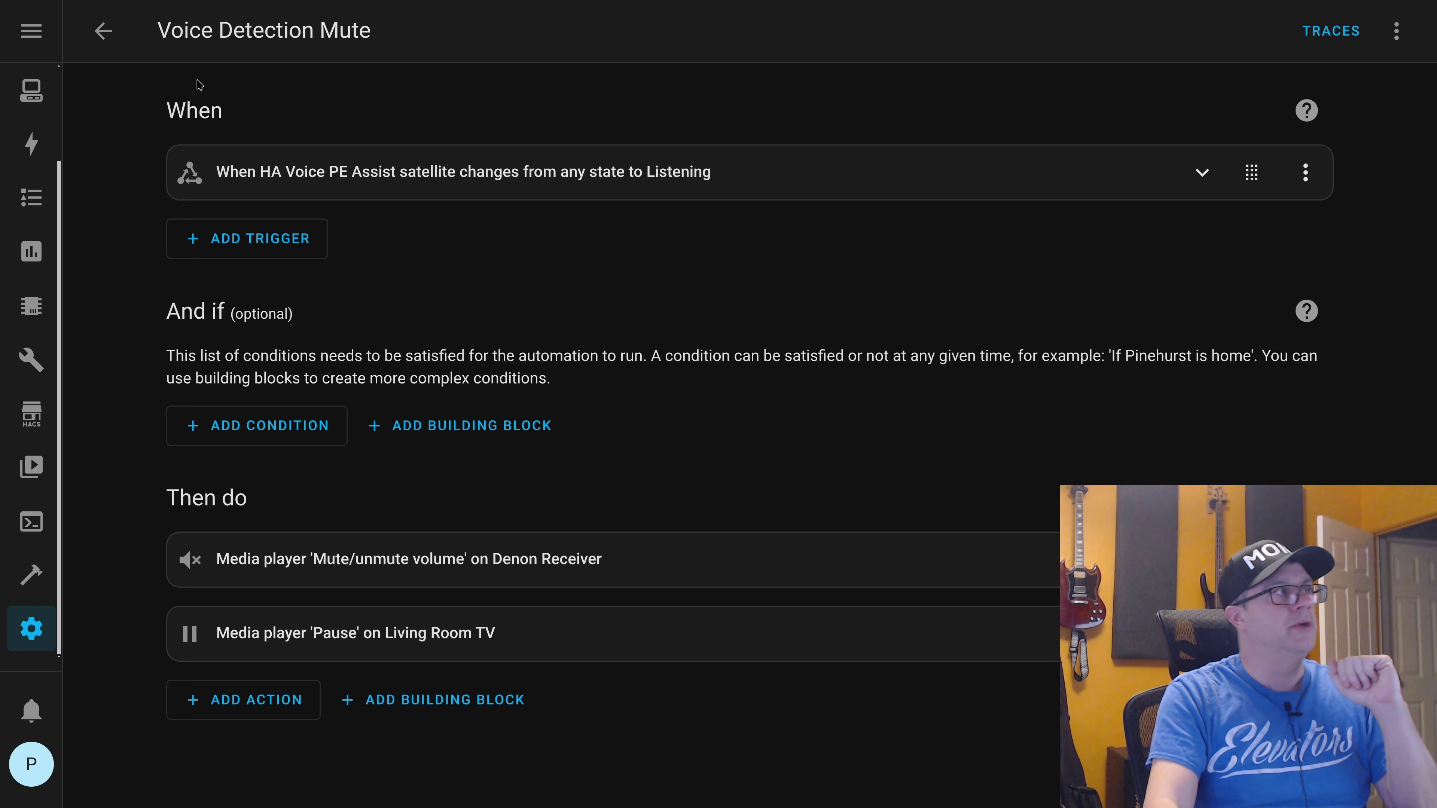
- Switch to Voice Detection Unmute and review its State trigger's To: Idle setting
{"action": "left_click", "coordinate": [121, 51]}
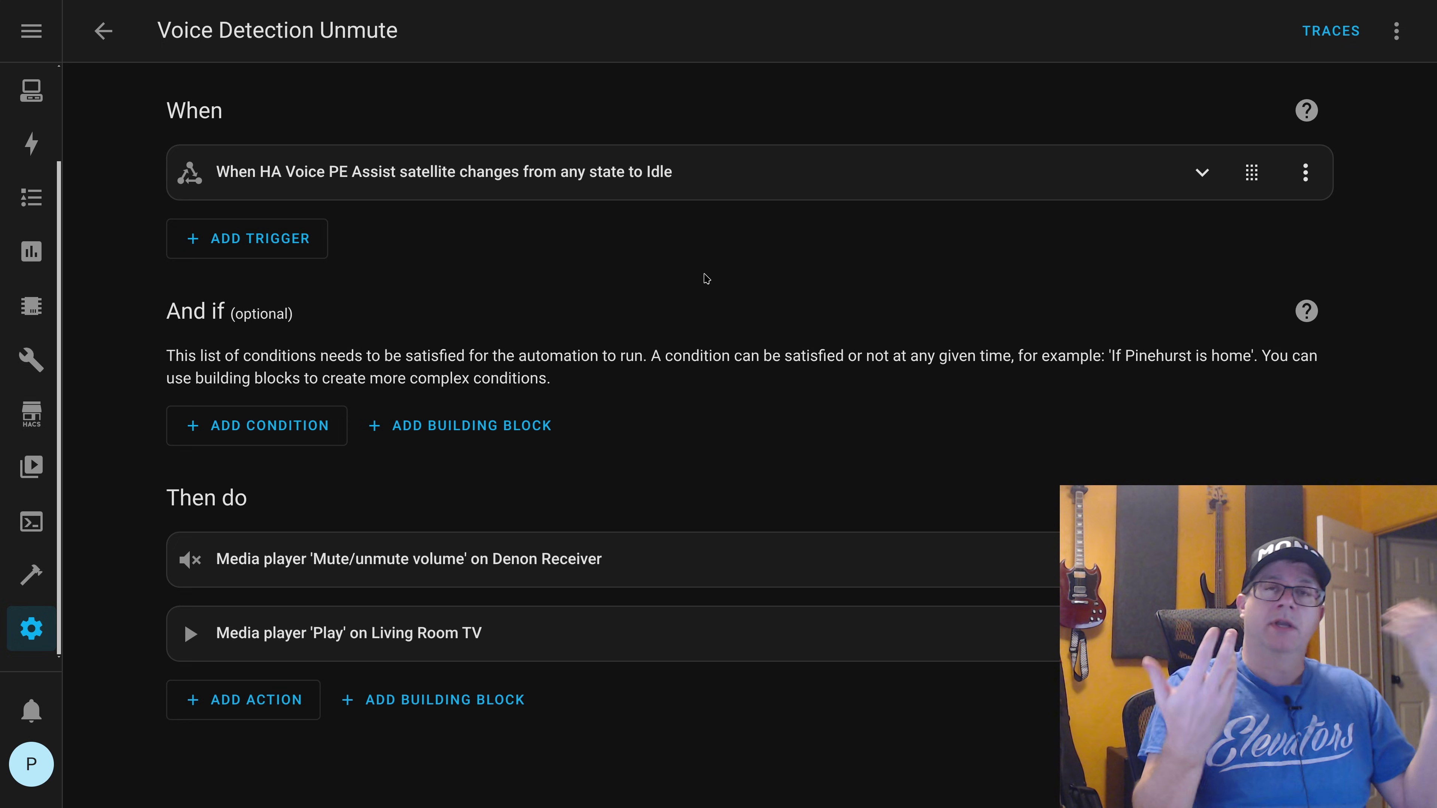
{"action": "left_click", "coordinate": [574, 199]}
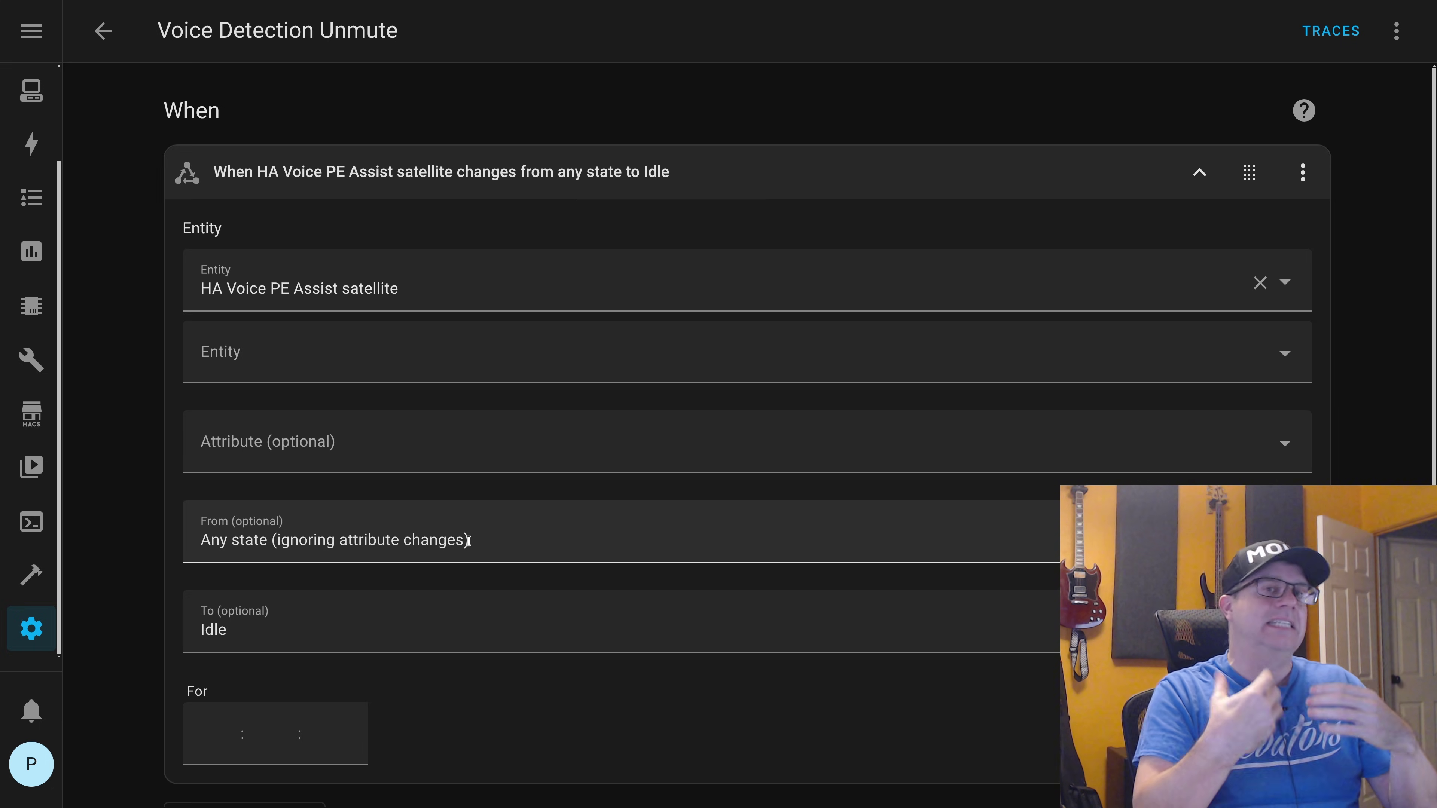
{"action": "left_click", "coordinate": [367, 633]}
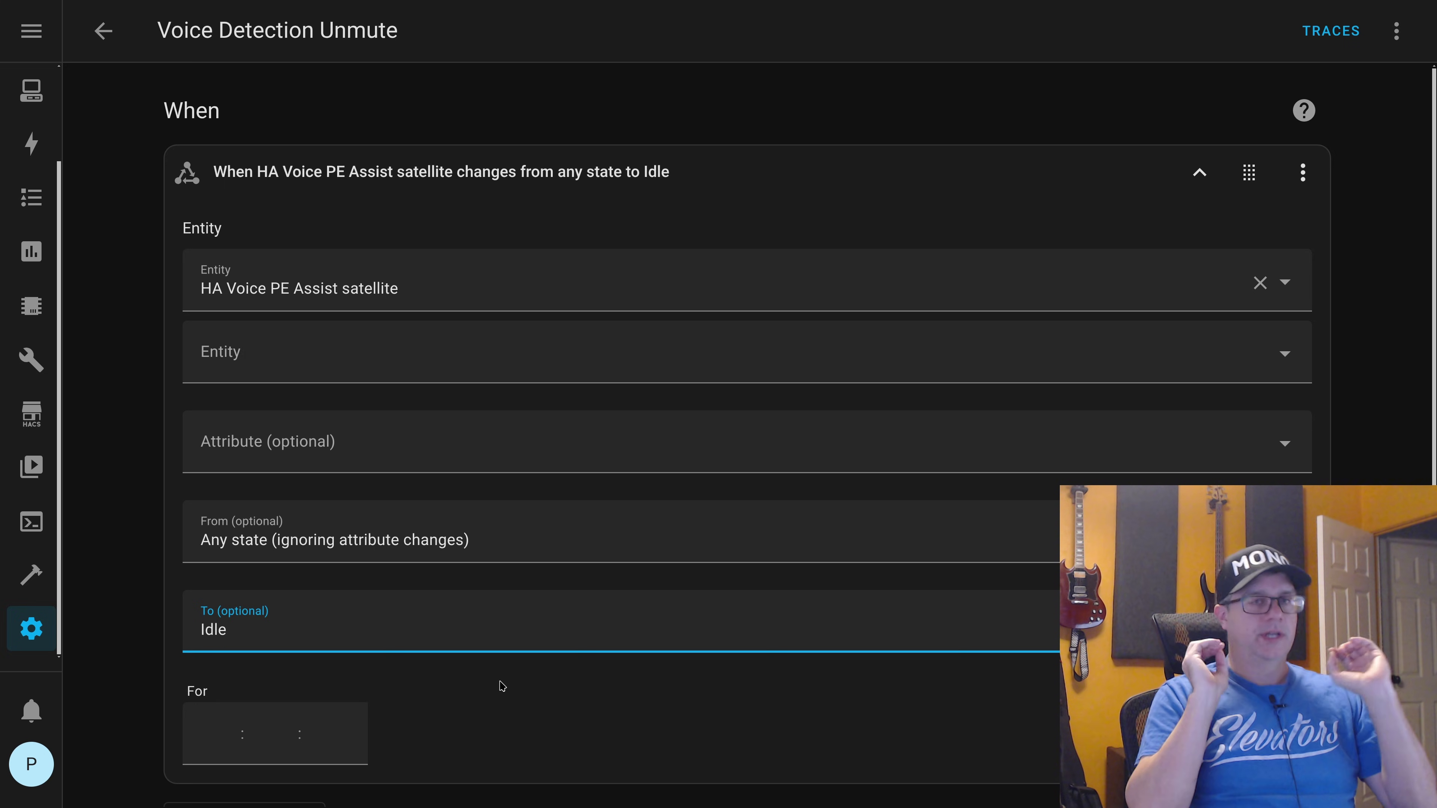
{"action": "left_click", "coordinate": [279, 172]}
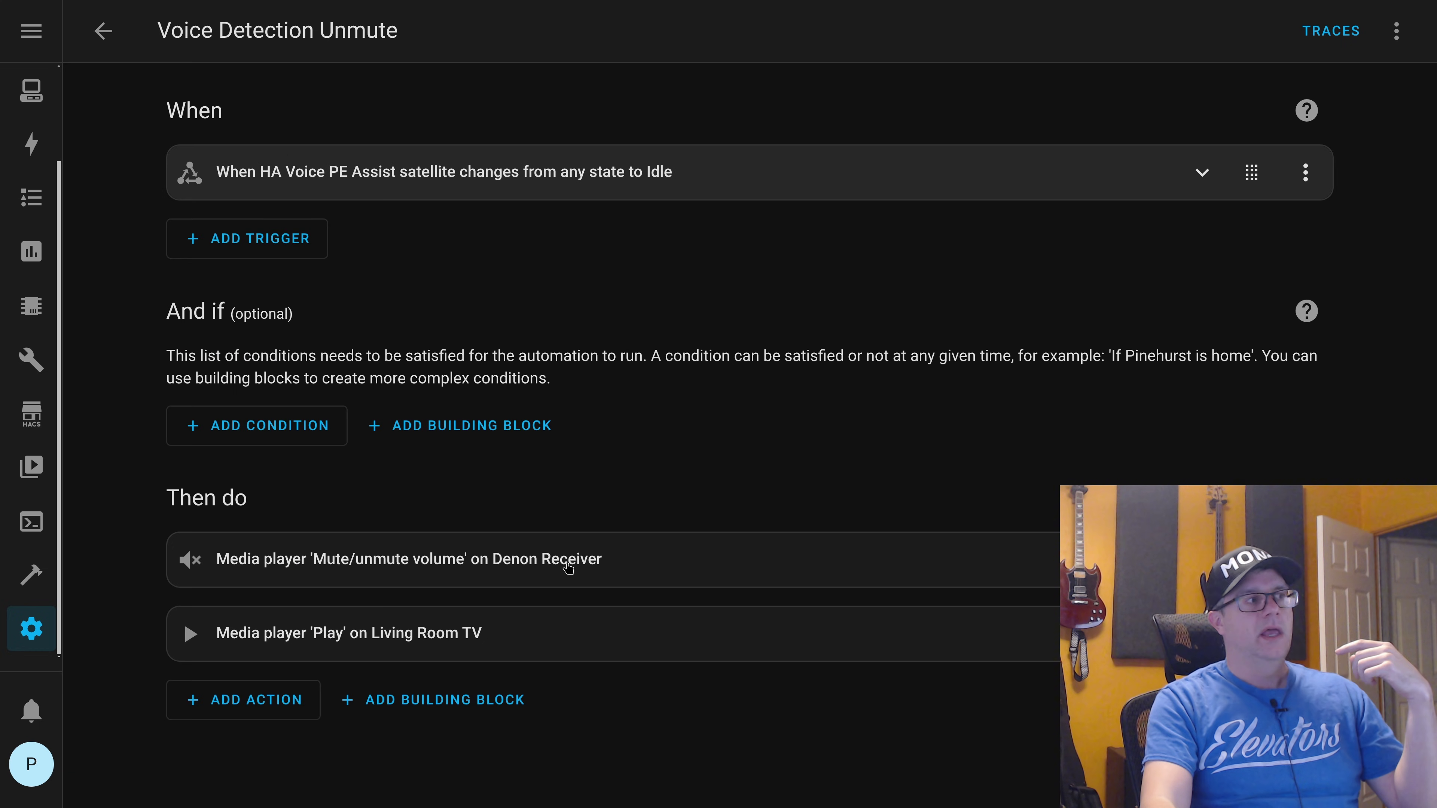
{"action": "left_click", "coordinate": [568, 570]}
{"action": "scroll", "coordinate": [608, 561], "scroll_direction": "down", "scroll_amount": 3}
{"action": "scroll", "coordinate": [608, 561], "scroll_direction": "down", "scroll_amount": 1}
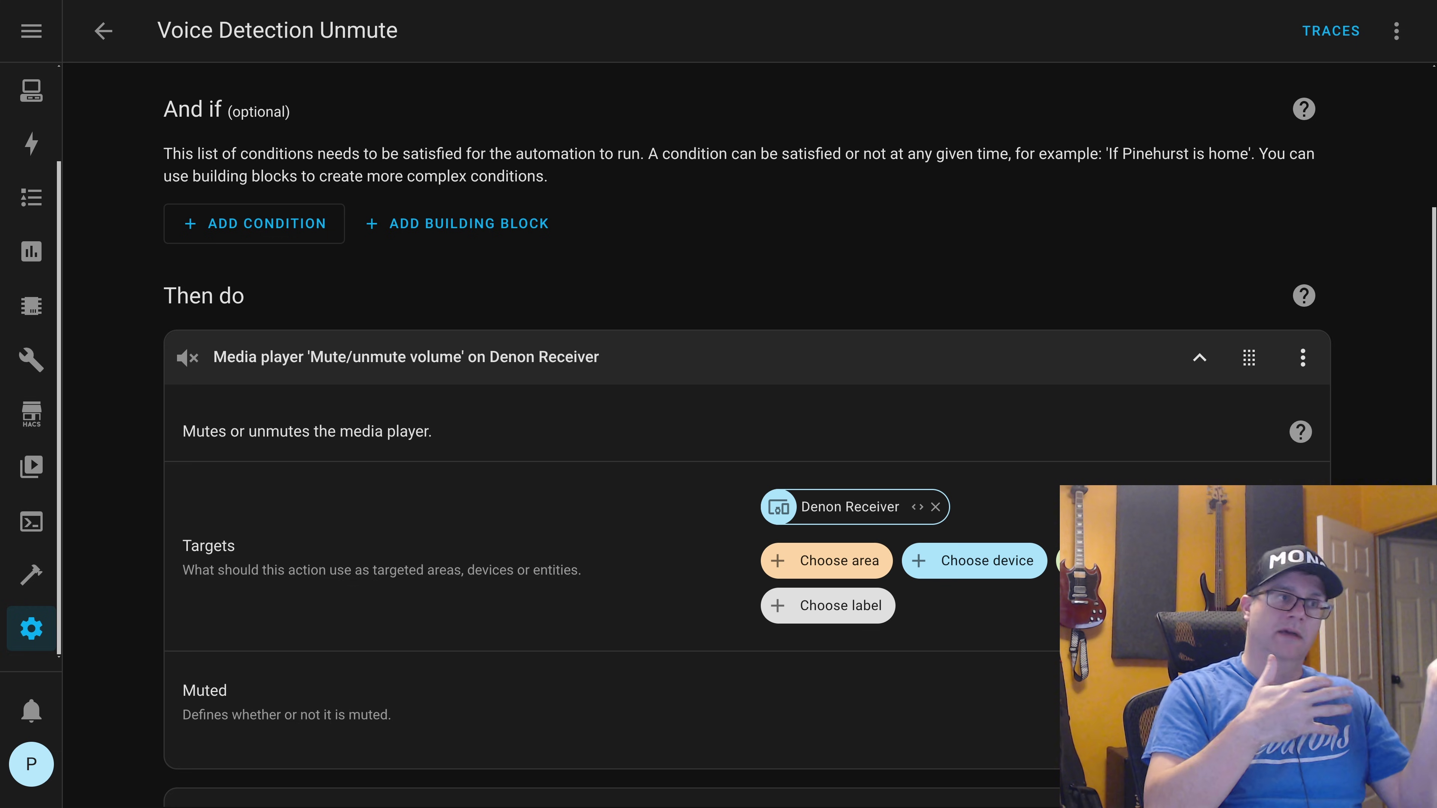
{"action": "left_click", "coordinate": [1198, 362]}
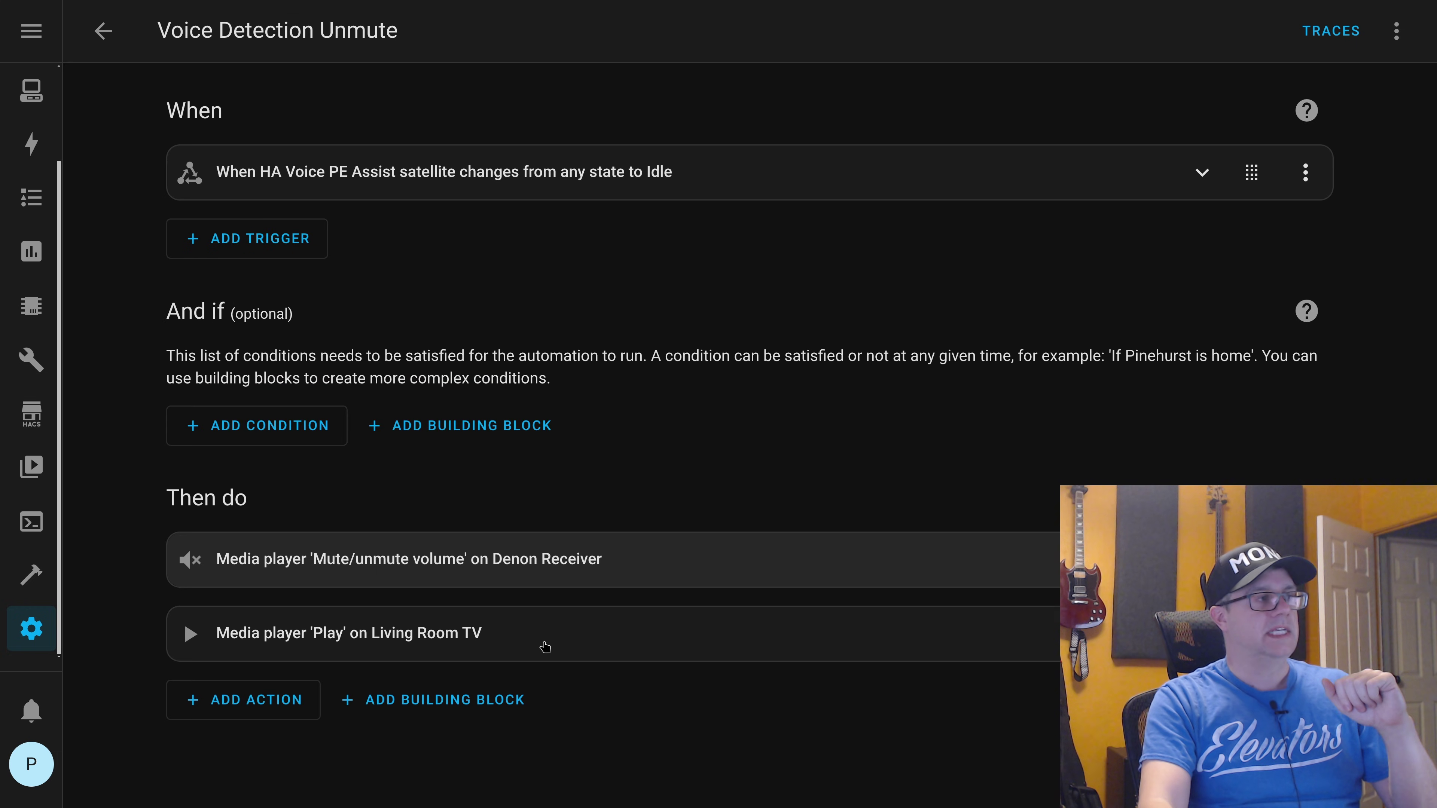
{"action": "left_click", "coordinate": [628, 614]}
{"action": "scroll", "coordinate": [628, 613], "scroll_direction": "down", "scroll_amount": 2}
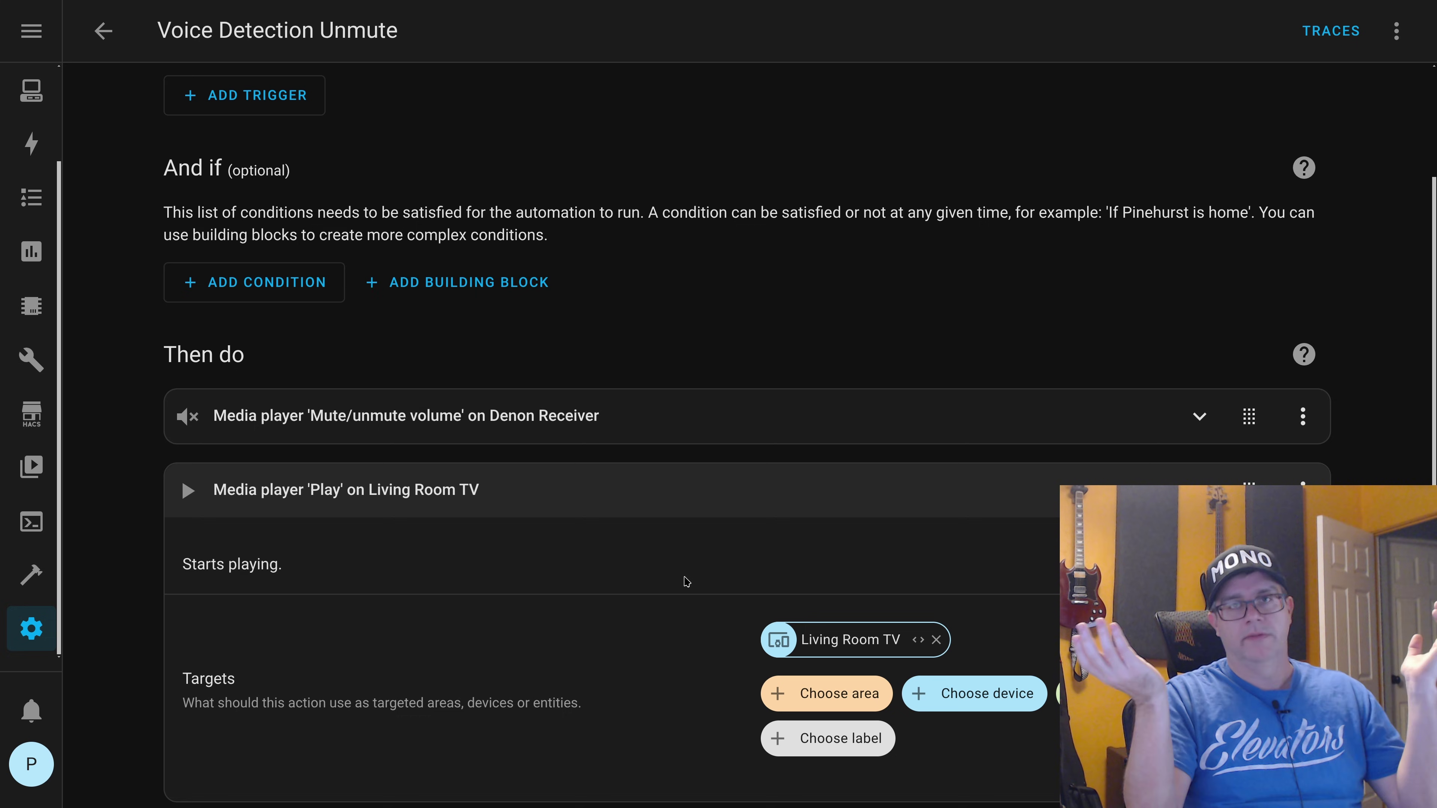
{"action": "left_click", "coordinate": [1198, 490]}
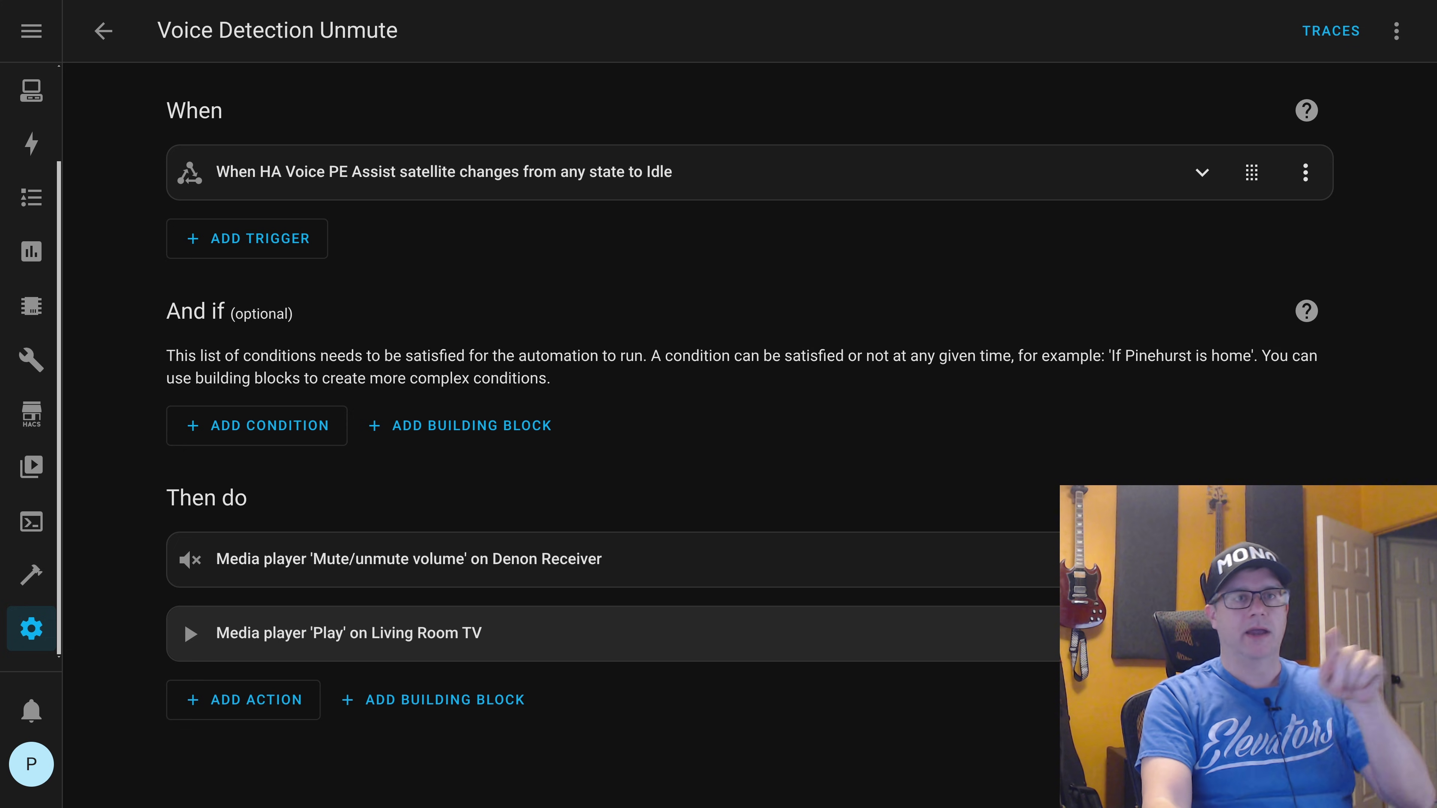
{"action": "left_click", "coordinate": [1305, 558]}
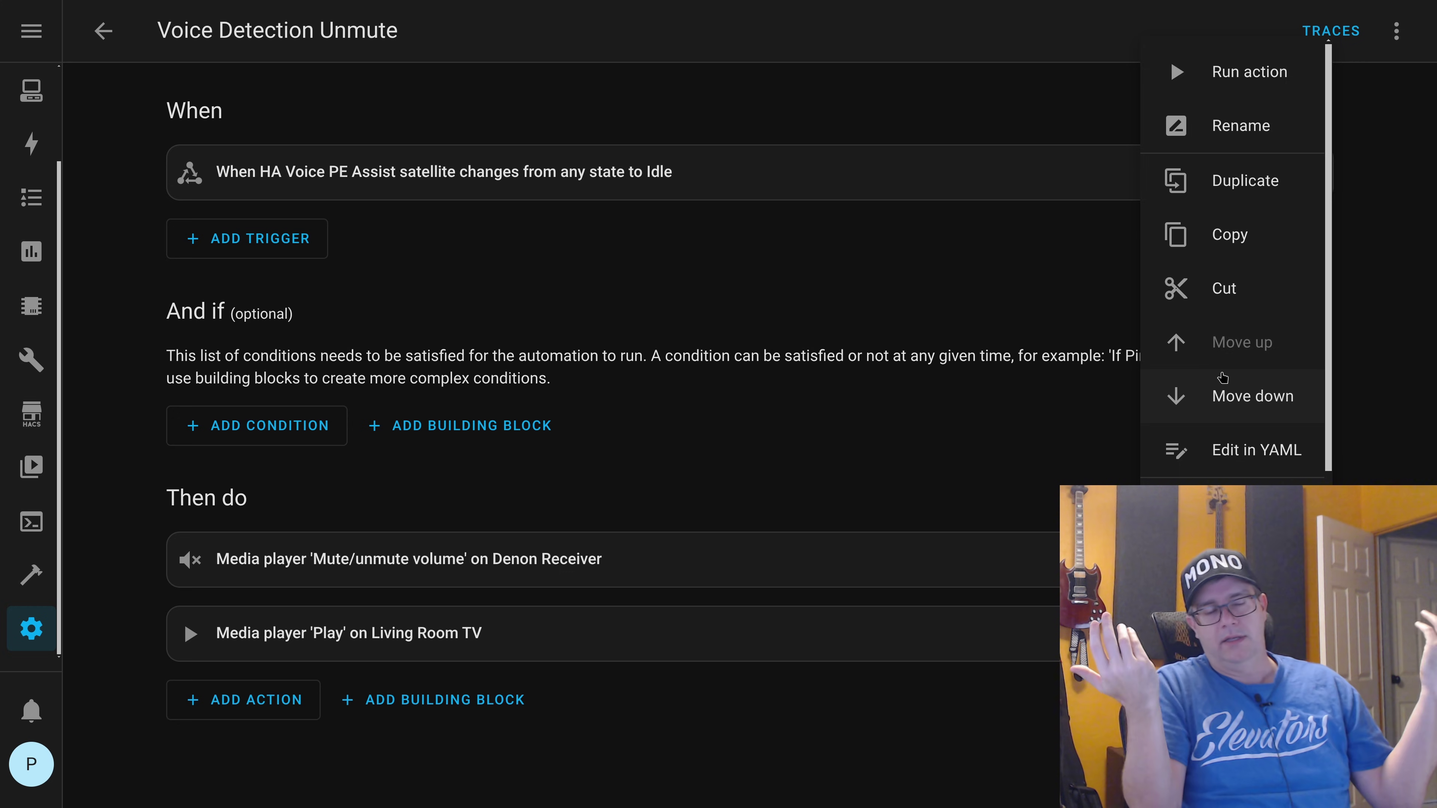
{"action": "left_click", "coordinate": [796, 217]}
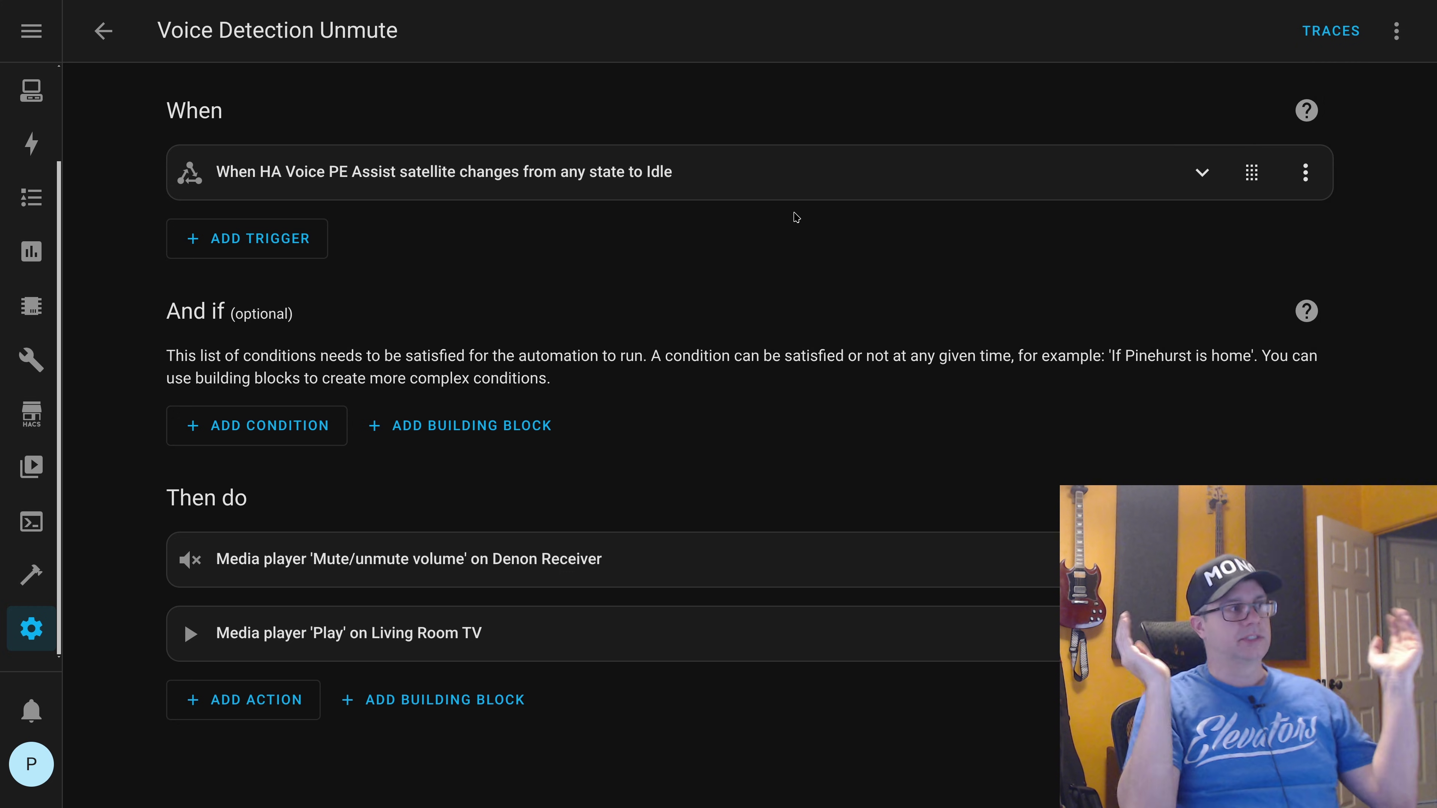